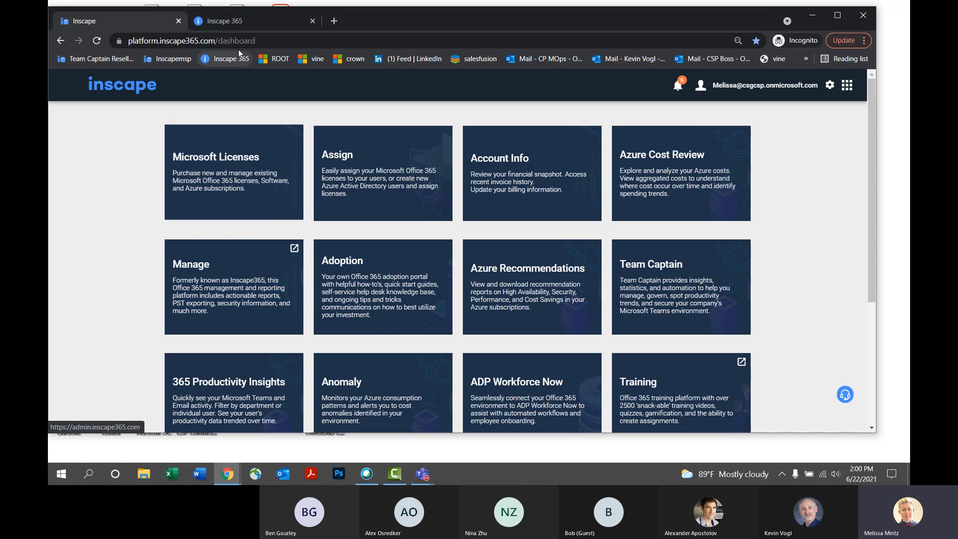
Switch to the Inscape 365 site and open the Bulk Operation Listing in its Office 365 section
{"action": "left_click", "coordinate": [235, 19]}
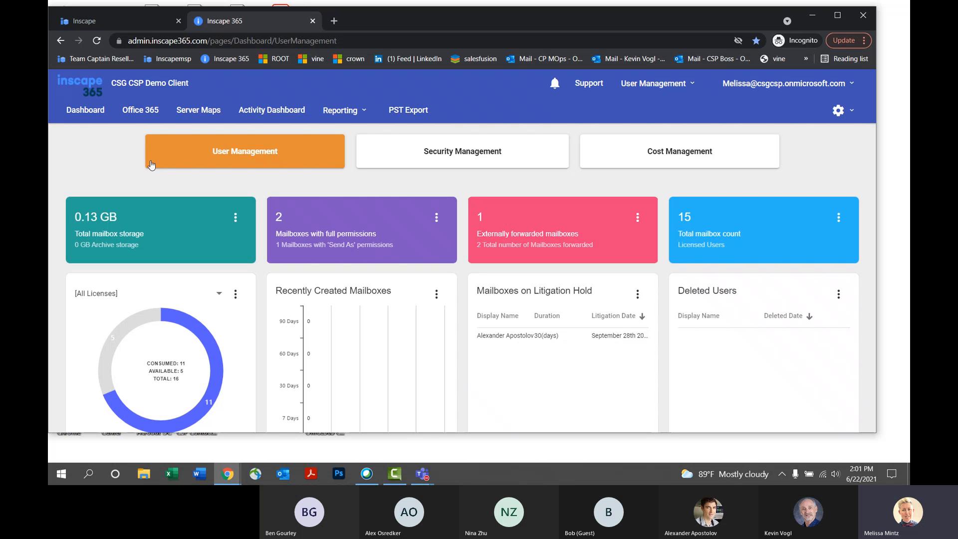
{"action": "left_click", "coordinate": [139, 111]}
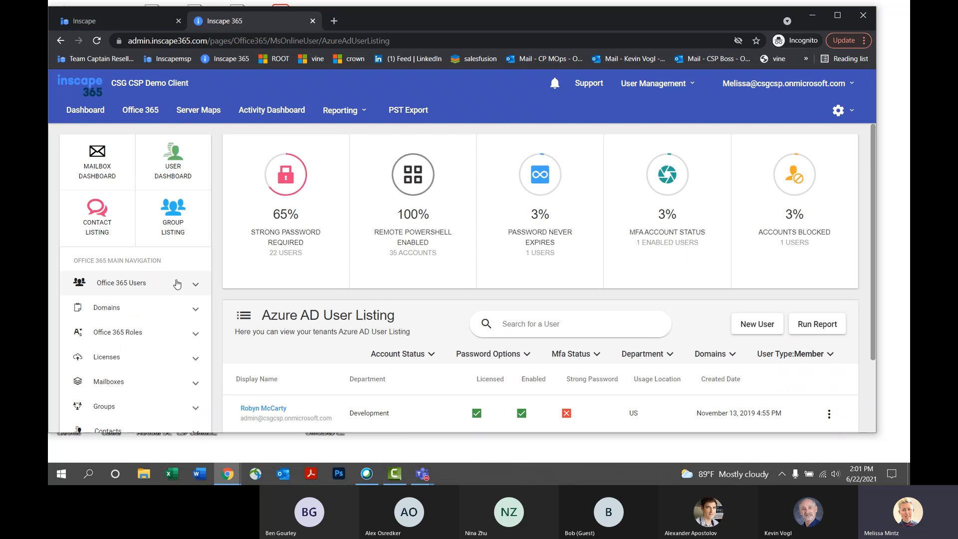
{"action": "scroll", "coordinate": [177, 284], "scroll_direction": "down", "scroll_amount": 2}
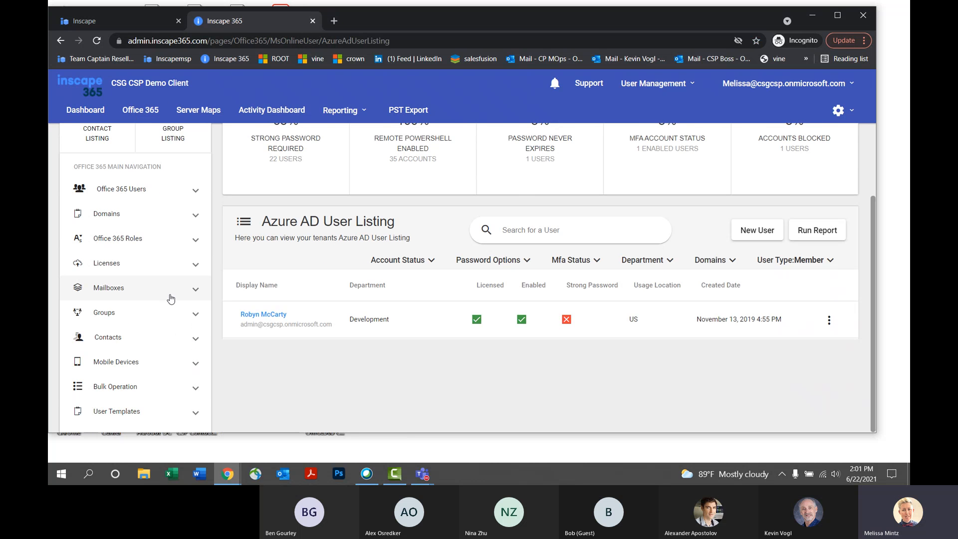
{"action": "left_click", "coordinate": [123, 392]}
{"action": "scroll", "coordinate": [135, 392], "scroll_direction": "down", "scroll_amount": 1}
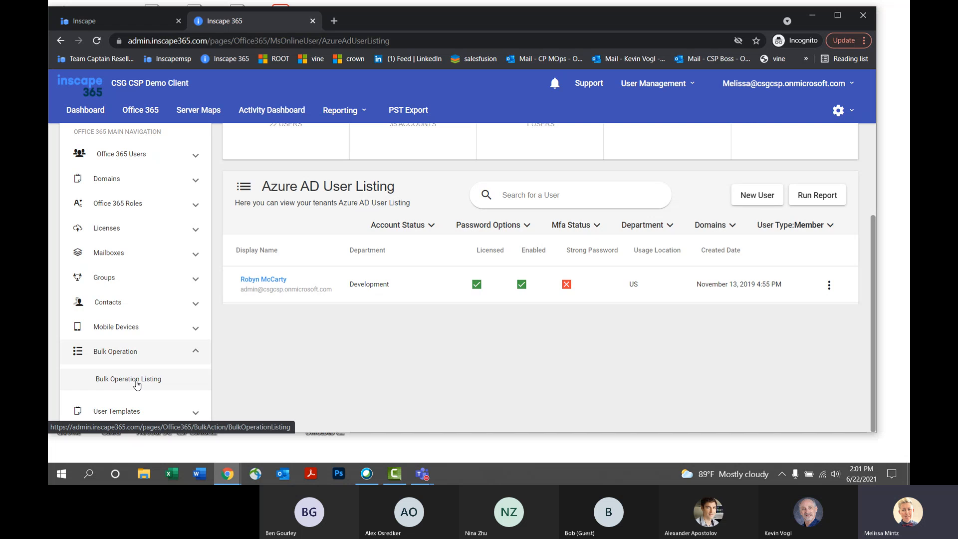
{"action": "left_click", "coordinate": [138, 384]}
{"action": "scroll", "coordinate": [379, 300], "scroll_direction": "up", "scroll_amount": 1}
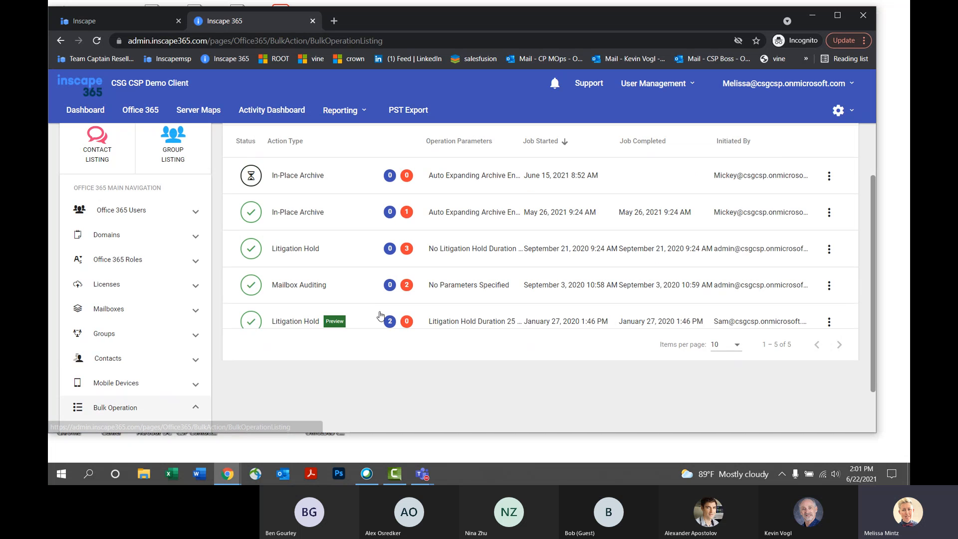
{"action": "scroll", "coordinate": [382, 275], "scroll_direction": "up", "scroll_amount": 1}
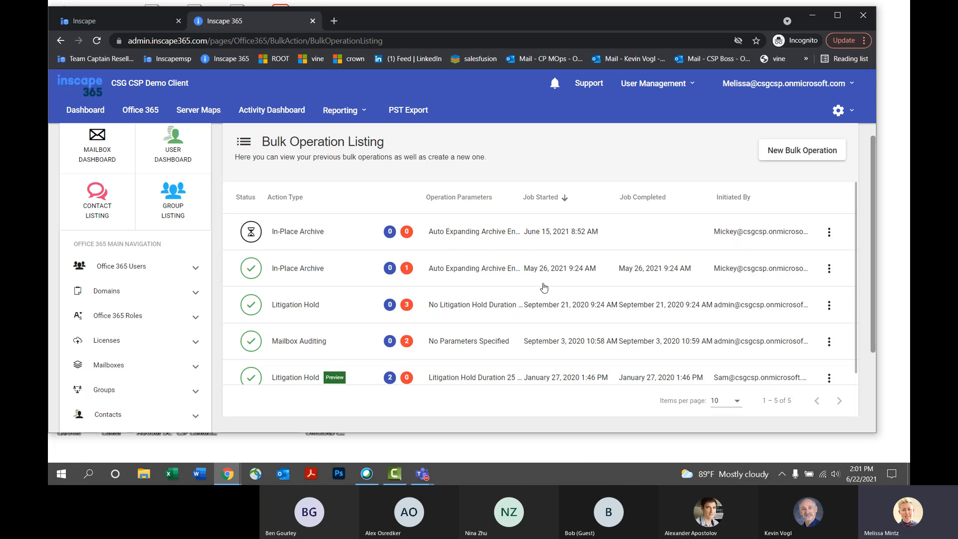
Check the actions available for the June 15, 2021 In-Place Archive job and review the rest of the bulk operation list
{"action": "left_click", "coordinate": [831, 237]}
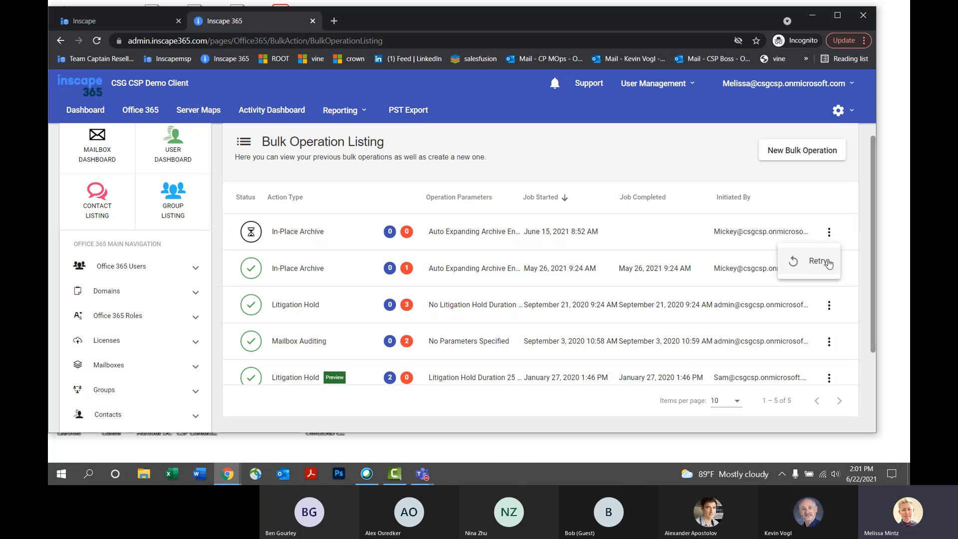
{"action": "left_click", "coordinate": [646, 232]}
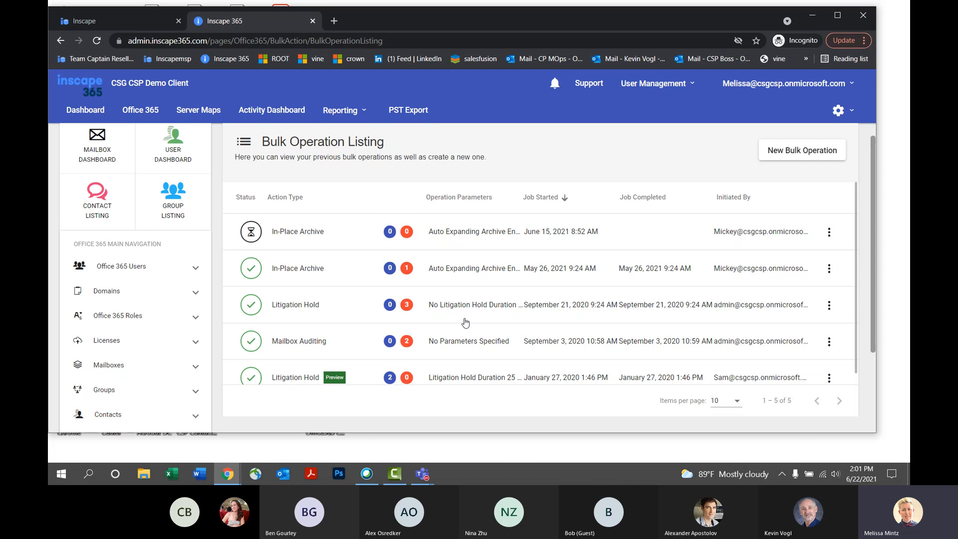
{"action": "scroll", "coordinate": [465, 323], "scroll_direction": "down", "scroll_amount": 1}
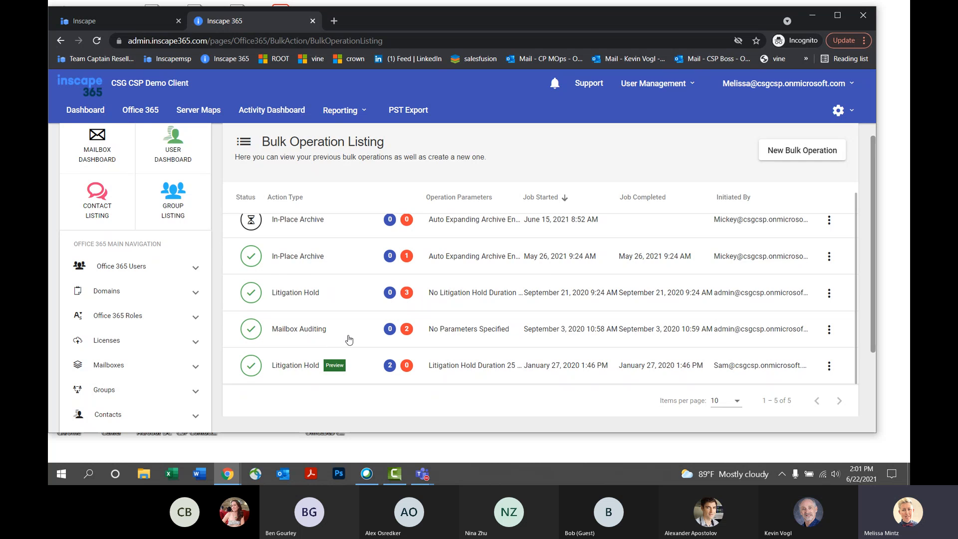
{"action": "scroll", "coordinate": [349, 339], "scroll_direction": "up", "scroll_amount": 1}
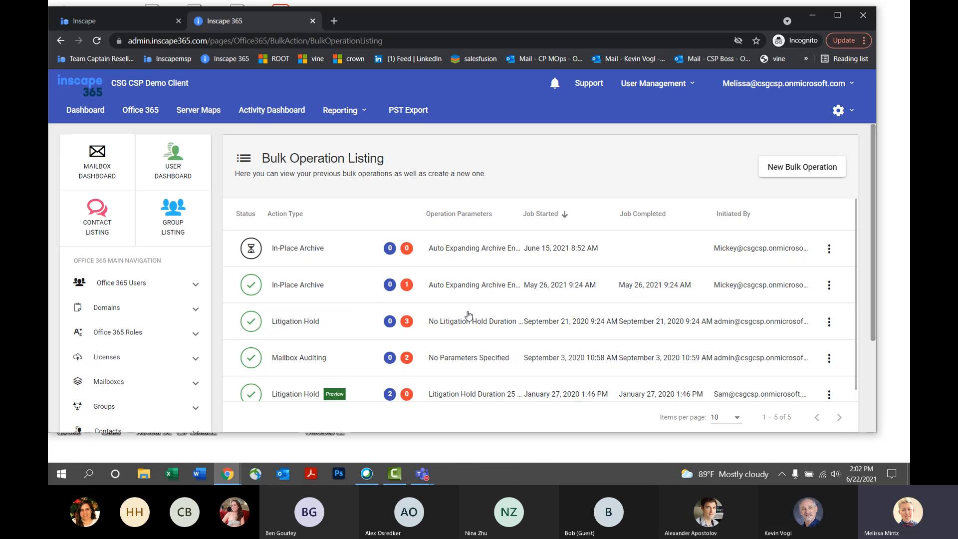
Start a new bulk operation and review the descriptions of In-Place Archive, Litigation Hold and Mailbox Auditing
{"action": "left_click", "coordinate": [787, 169]}
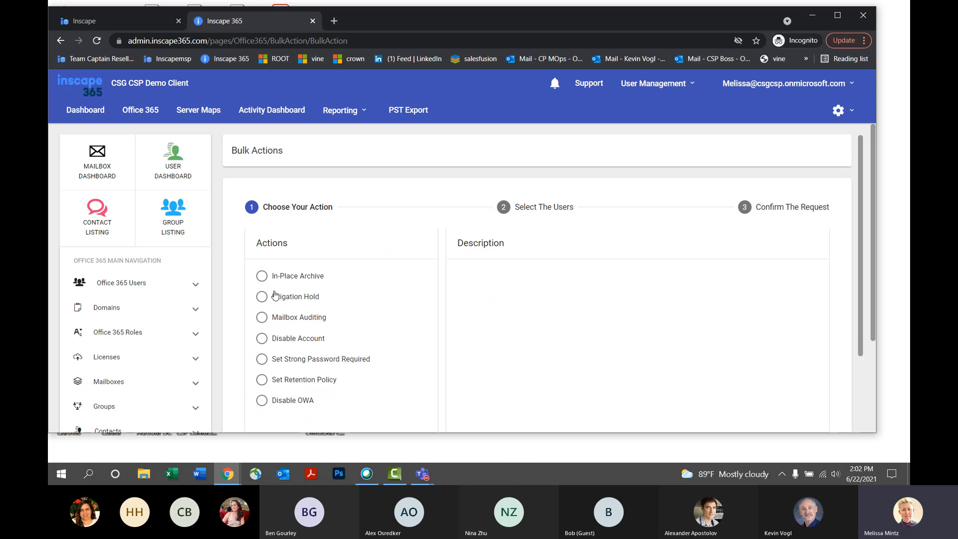
{"action": "left_click", "coordinate": [260, 278]}
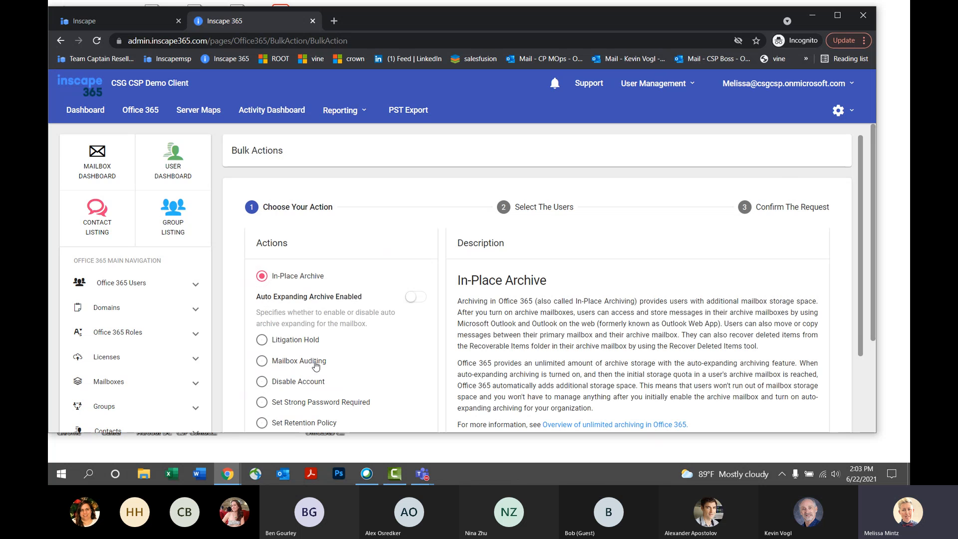
{"action": "scroll", "coordinate": [463, 342], "scroll_direction": "down", "scroll_amount": 1}
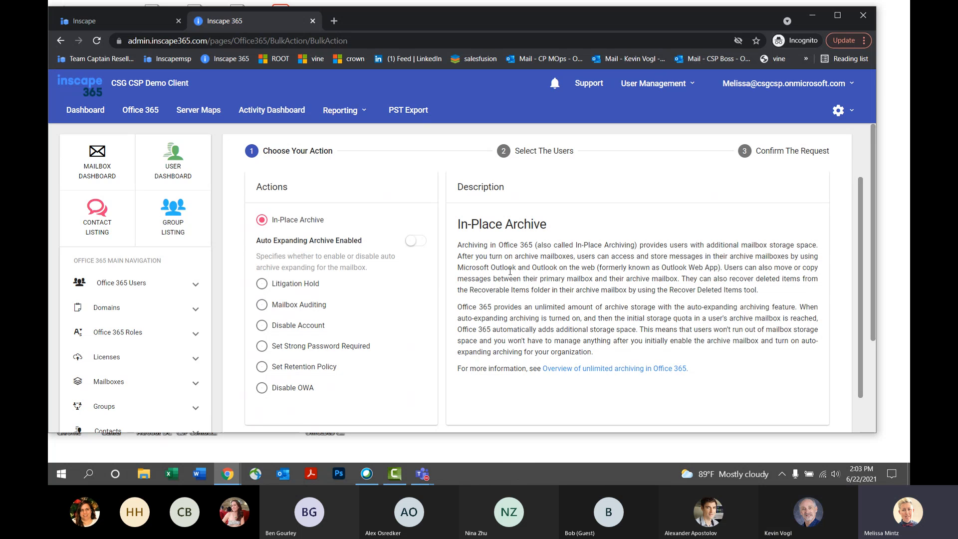
{"action": "left_click", "coordinate": [263, 284]}
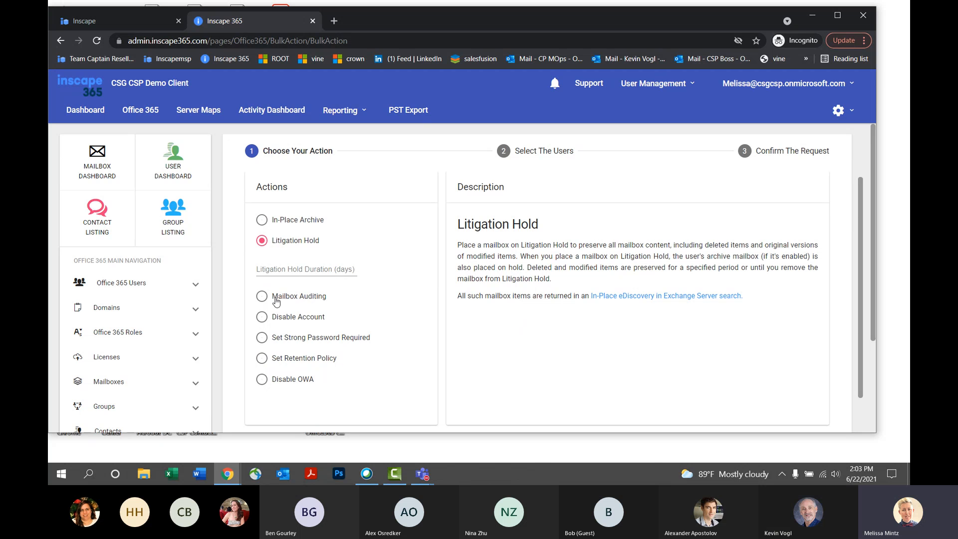
{"action": "left_click", "coordinate": [262, 297]}
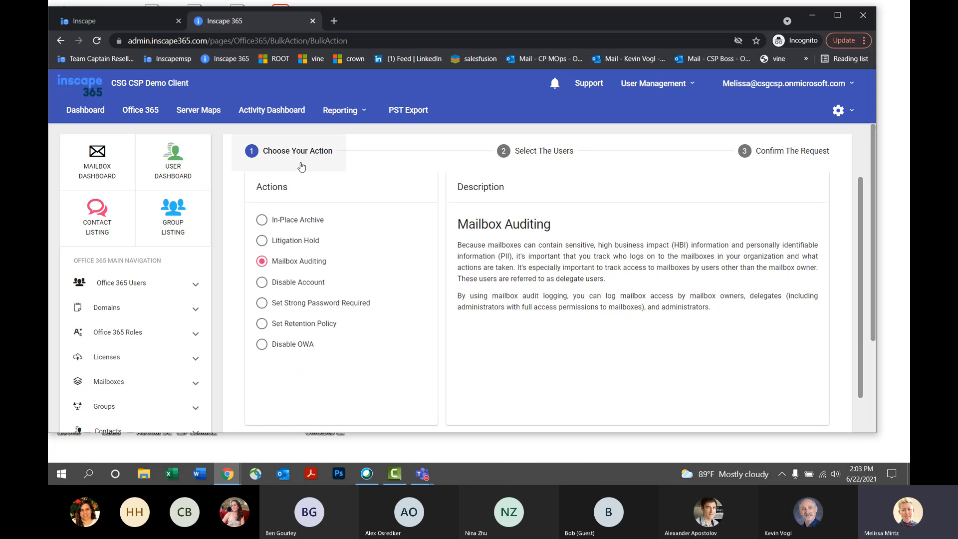
Examine the Confirm The Request stage, and return to the action choices to review the Litigation Hold, Mailbox Auditing and In-Place Archive settings
{"action": "left_click", "coordinate": [773, 153]}
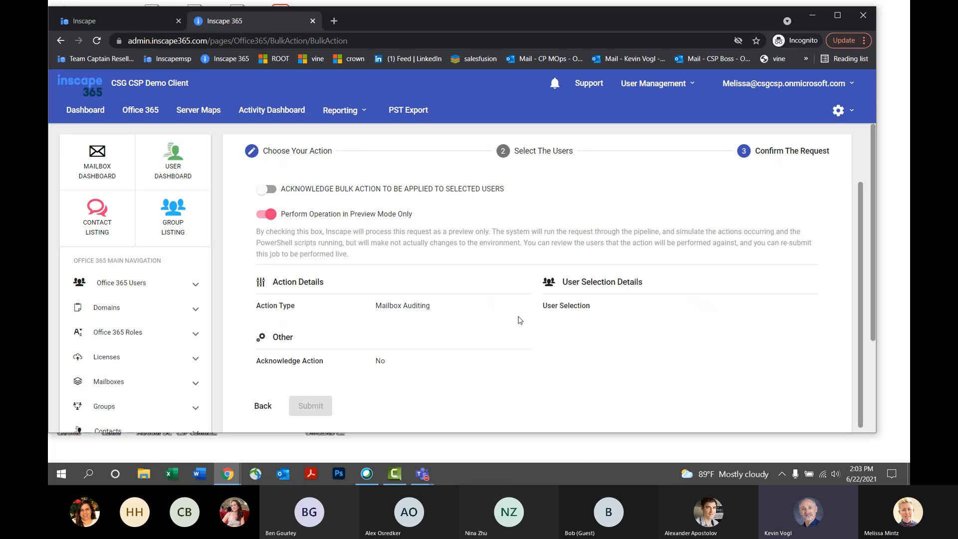
{"action": "left_click", "coordinate": [288, 150]}
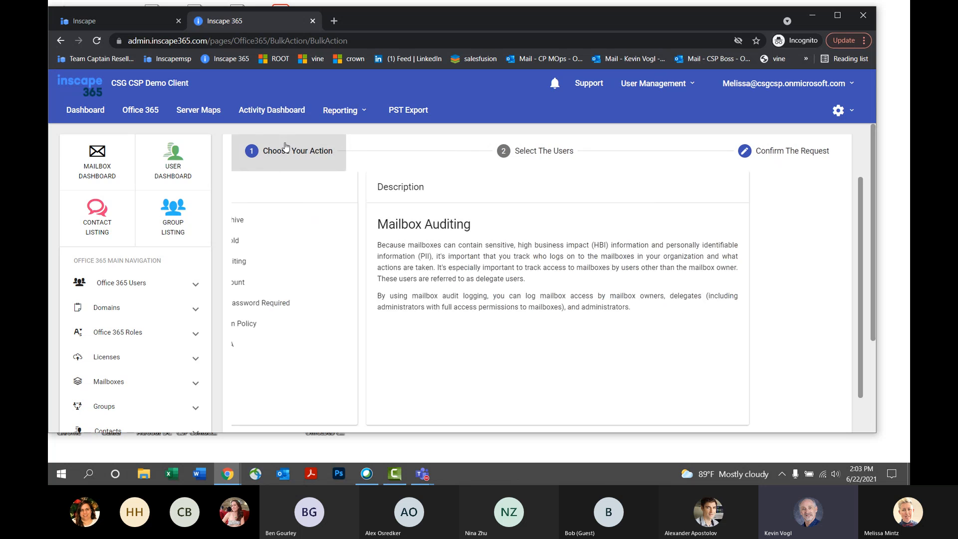
{"action": "left_click", "coordinate": [262, 240]}
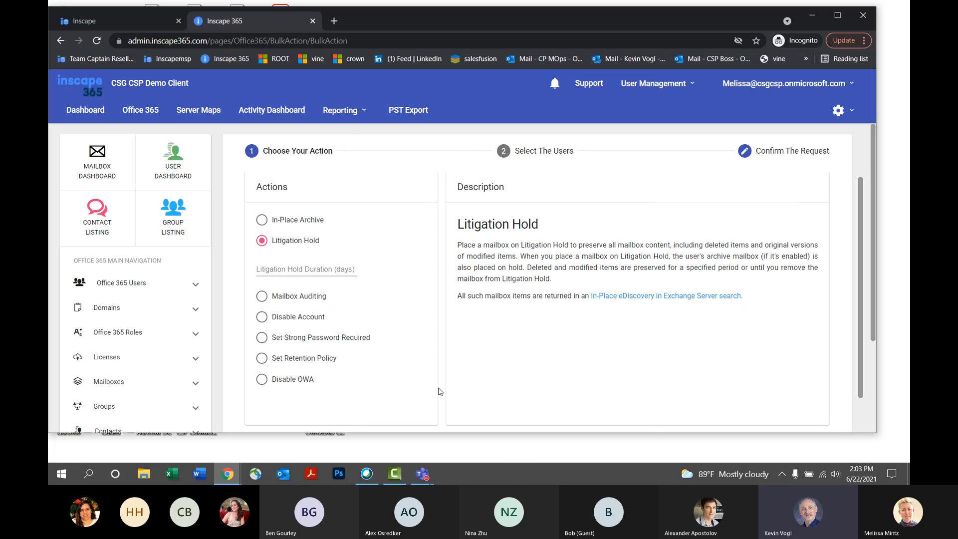
{"action": "left_click", "coordinate": [271, 269]}
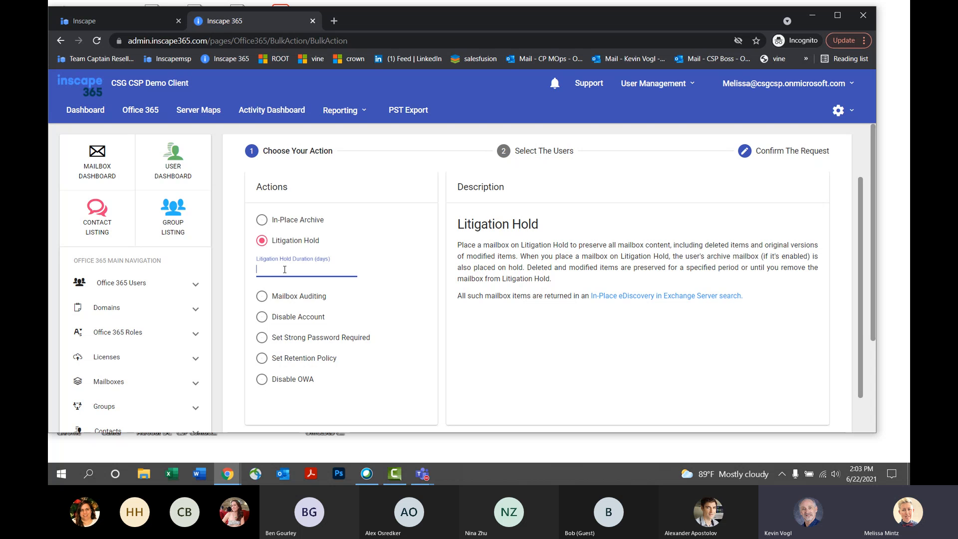
{"action": "left_click", "coordinate": [265, 298]}
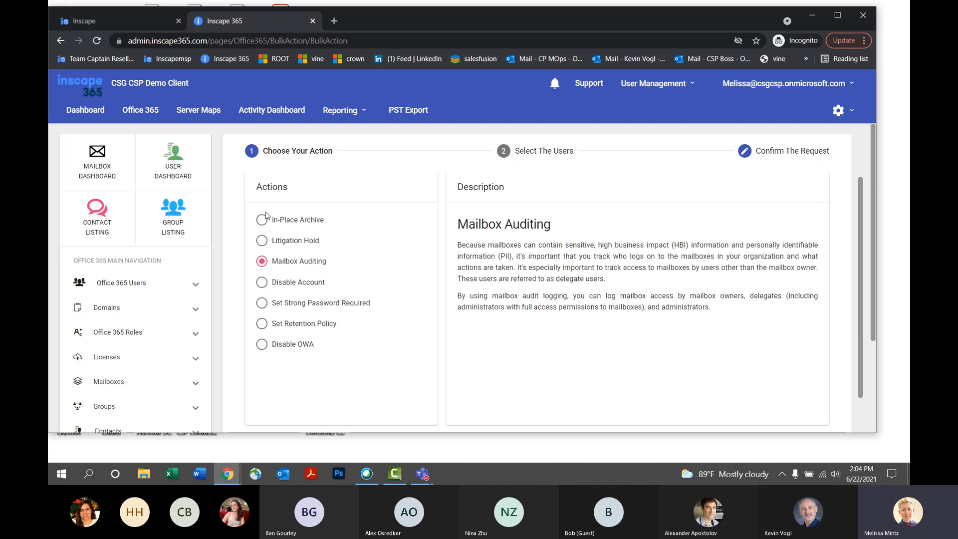
{"action": "left_click", "coordinate": [262, 219]}
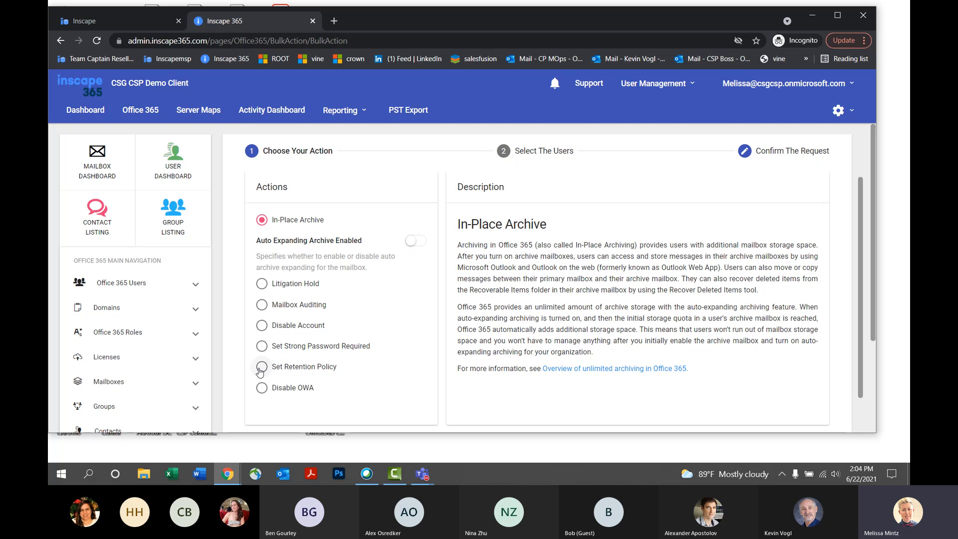
Choose Set Retention Policy as the bulk action and view the available retention policies without picking one
{"action": "left_click", "coordinate": [260, 370]}
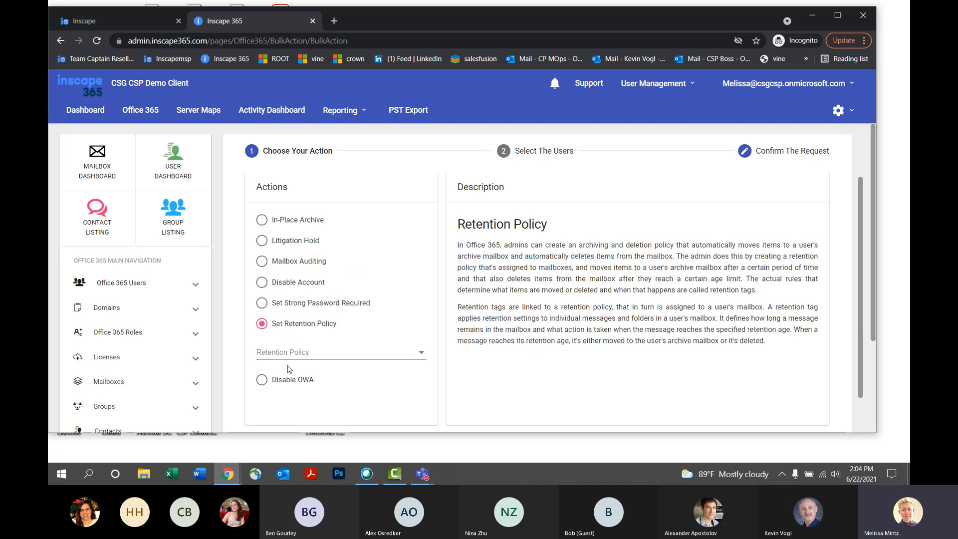
{"action": "left_click", "coordinate": [420, 358]}
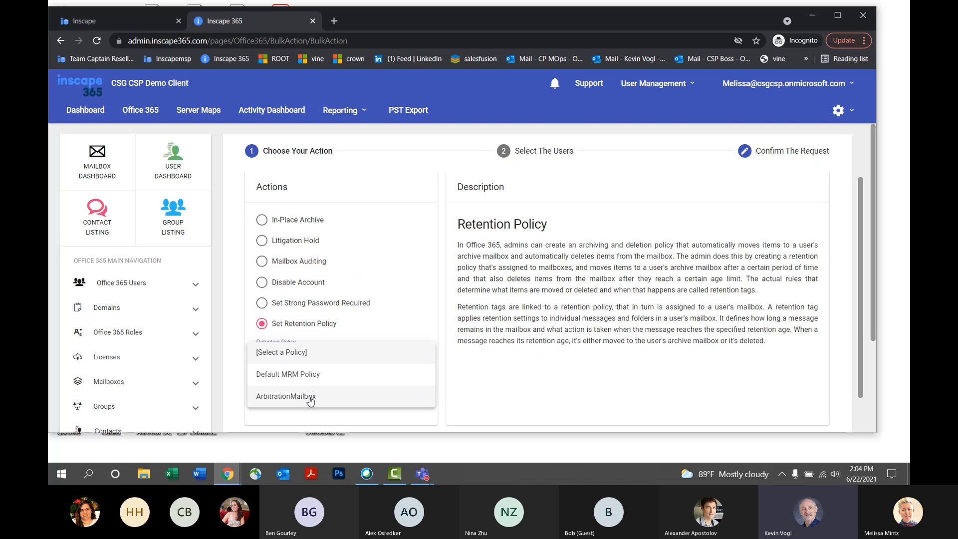
{"action": "left_click", "coordinate": [408, 311]}
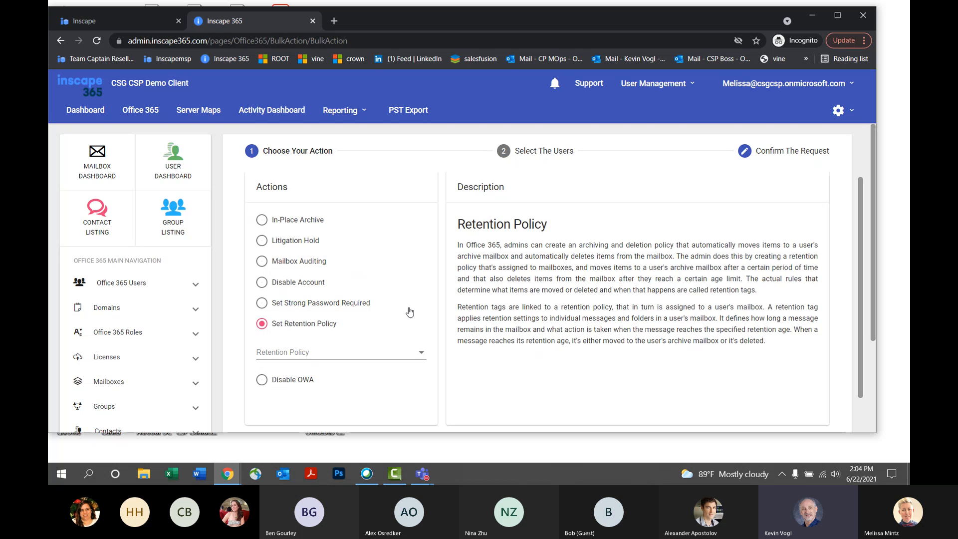
Go to the user selection stage, choose Attribute Filtering and start adding an attribute filter
{"action": "left_click", "coordinate": [530, 166]}
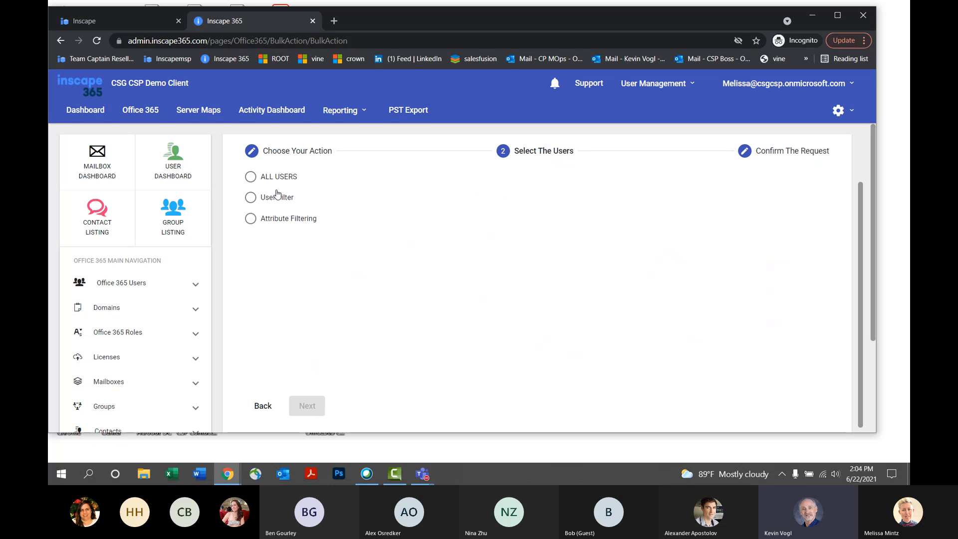
{"action": "left_click", "coordinate": [251, 219]}
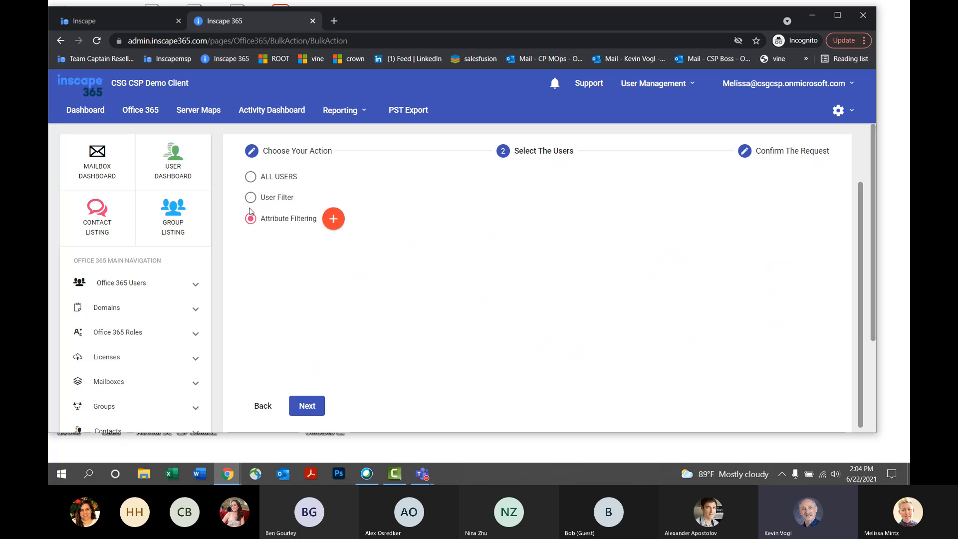
{"action": "left_click", "coordinate": [343, 221]}
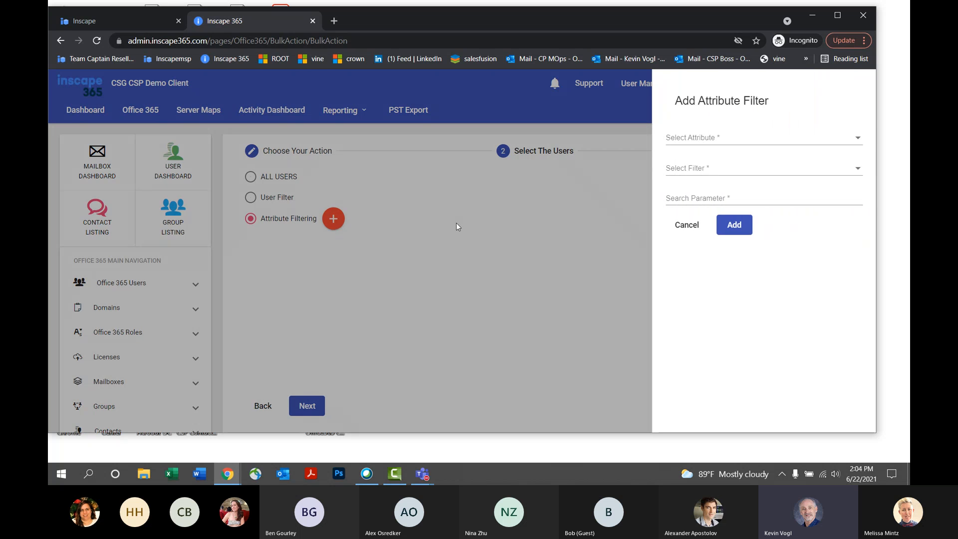
Review the attribute, filter and search parameter choices for the attribute filter, and close the form without adding one
{"action": "left_click", "coordinate": [862, 138]}
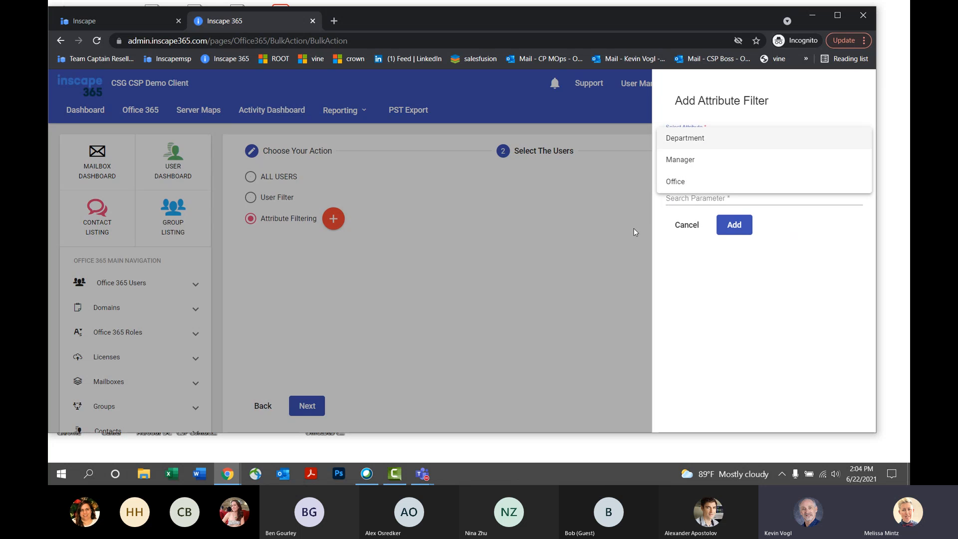
{"action": "left_click", "coordinate": [685, 278]}
{"action": "left_click", "coordinate": [770, 175]}
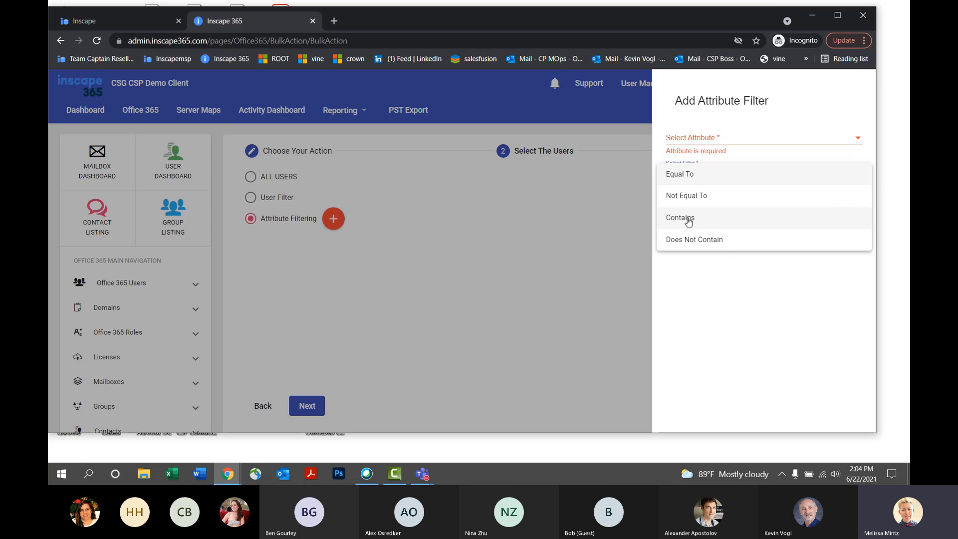
{"action": "left_click", "coordinate": [604, 260]}
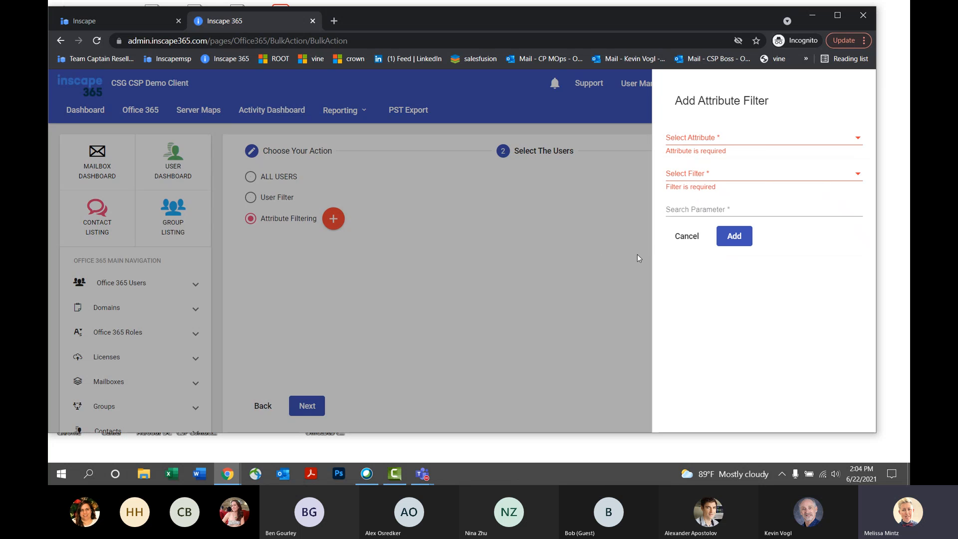
{"action": "left_click", "coordinate": [712, 210]}
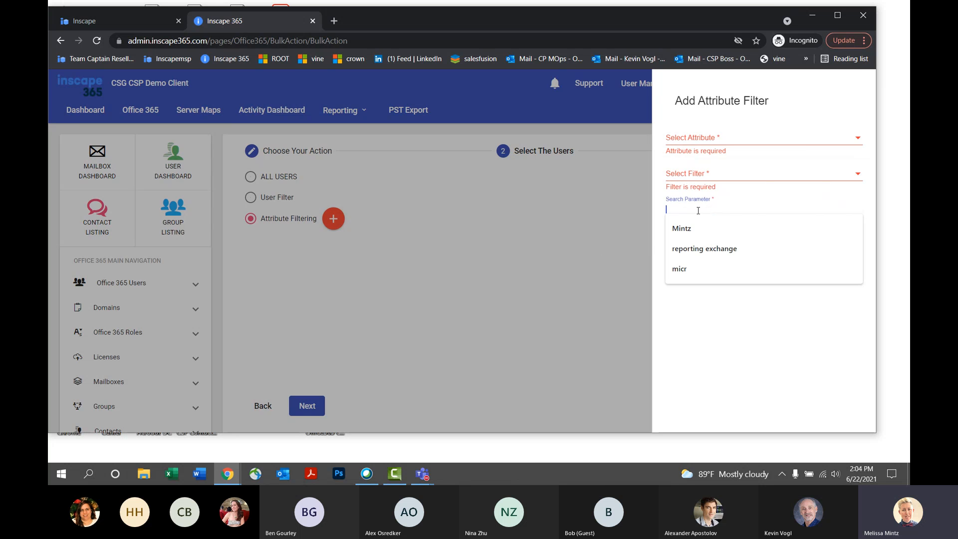
{"action": "left_click", "coordinate": [500, 268]}
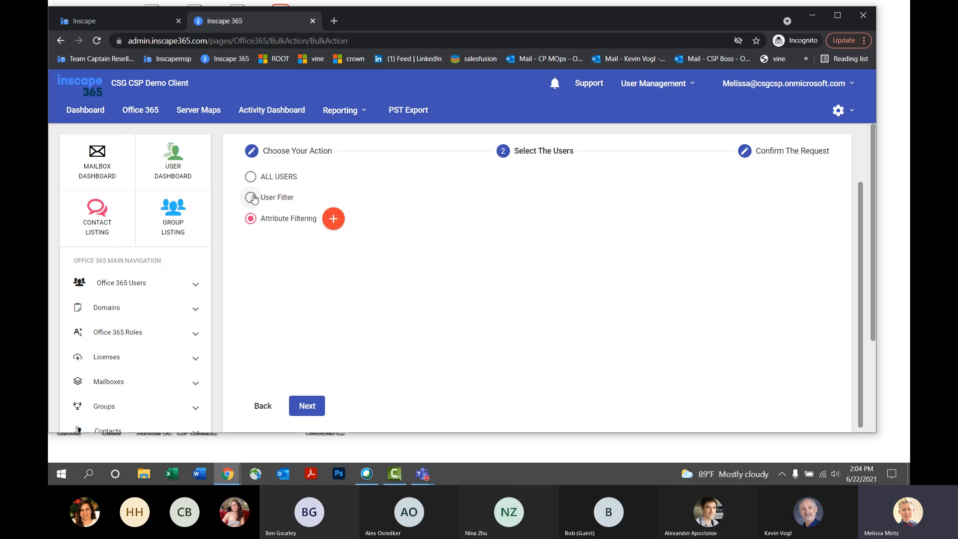
View the User Filter option, choose ALL USERS as the selection and cancel the all-users prompt
{"action": "left_click", "coordinate": [251, 199]}
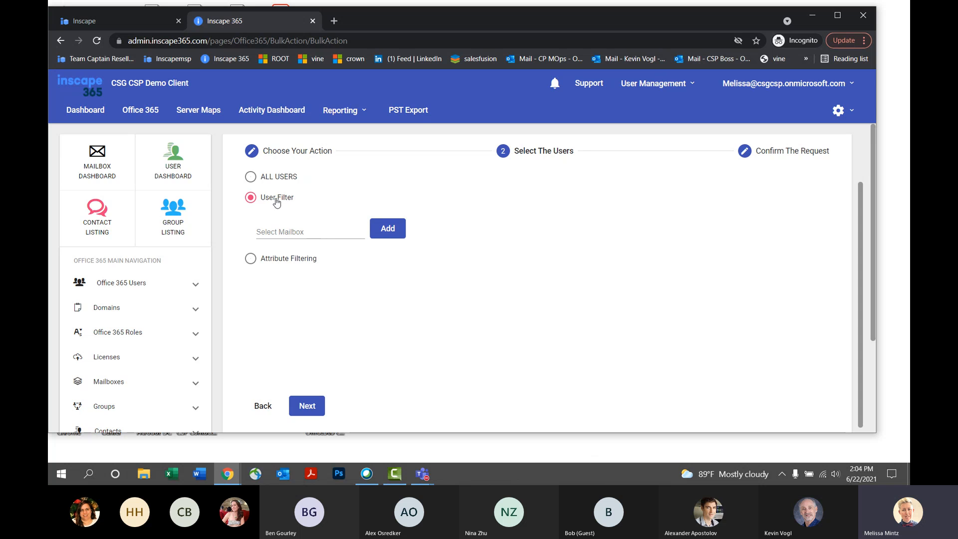
{"action": "left_click", "coordinate": [250, 180]}
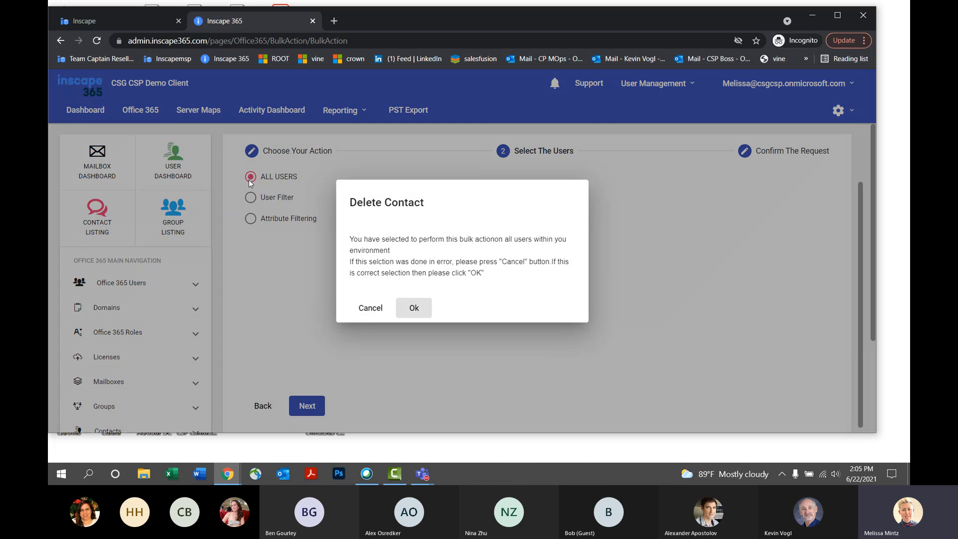
{"action": "left_click", "coordinate": [361, 307]}
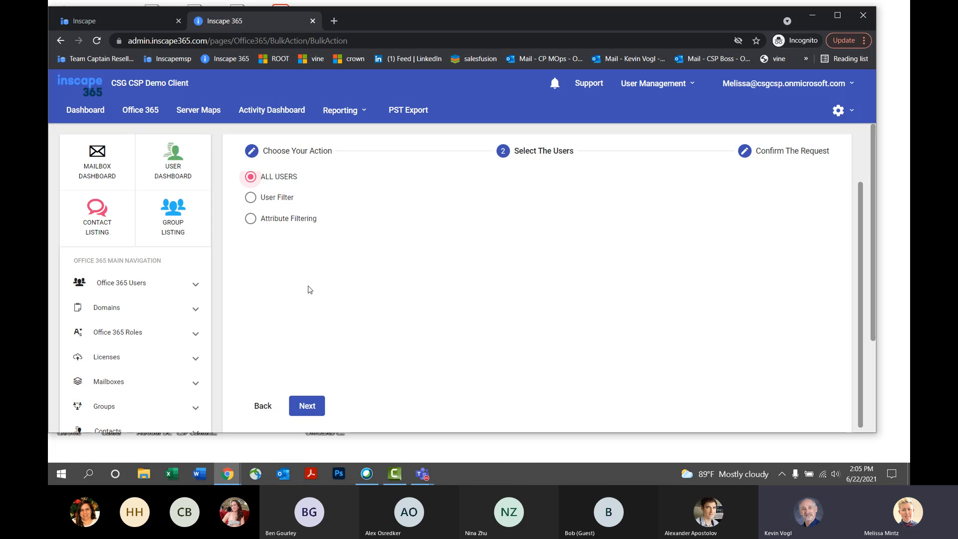
Go to the Confirm The Request stage and review the explanation of the Preview Mode Only option
{"action": "scroll", "coordinate": [448, 340], "scroll_direction": "up", "scroll_amount": 1}
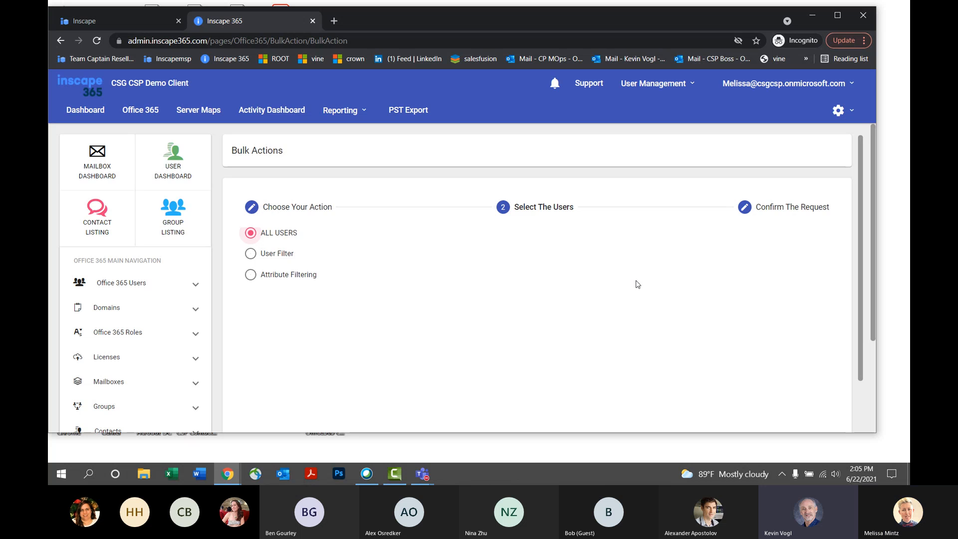
{"action": "left_click", "coordinate": [548, 219]}
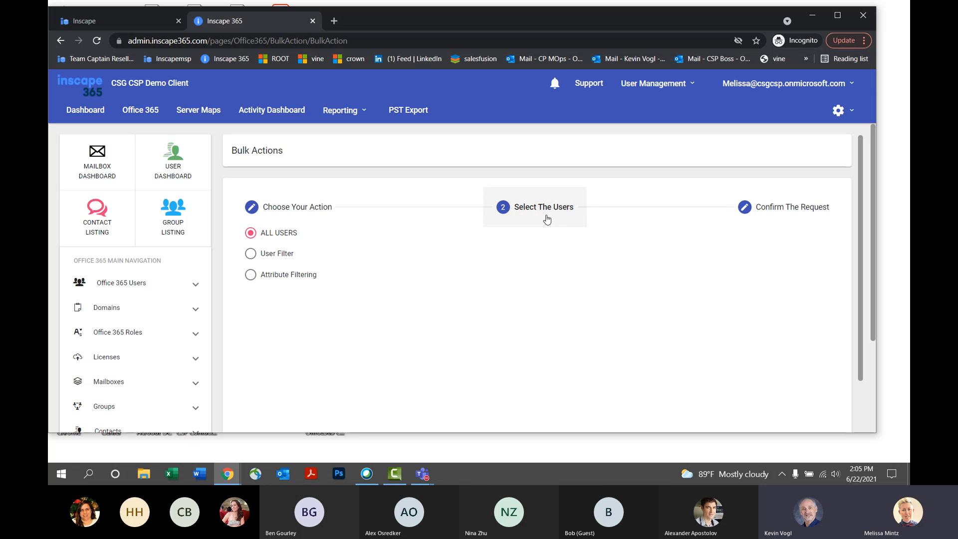
{"action": "left_click", "coordinate": [767, 214]}
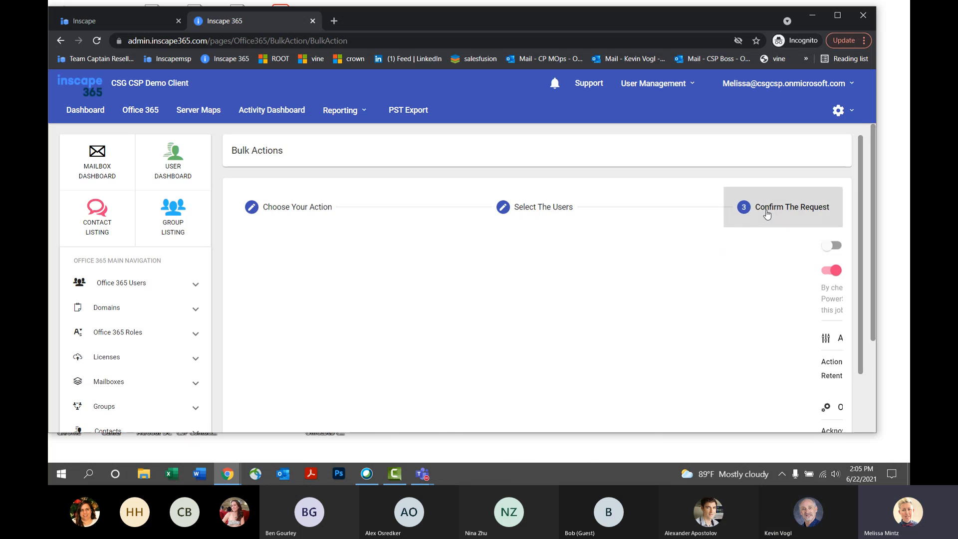
{"action": "scroll", "coordinate": [570, 405], "scroll_direction": "down", "scroll_amount": 2}
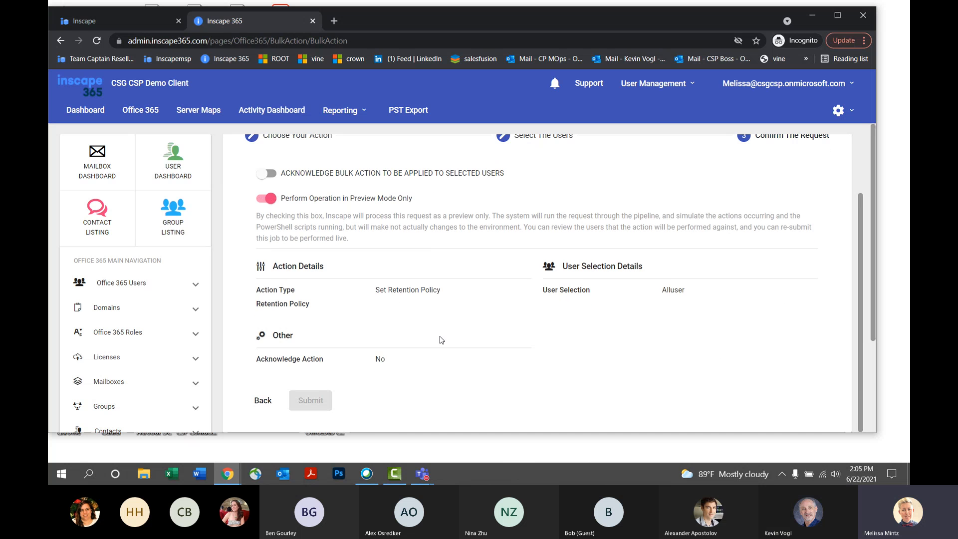
{"action": "scroll", "coordinate": [429, 288], "scroll_direction": "up", "scroll_amount": 1}
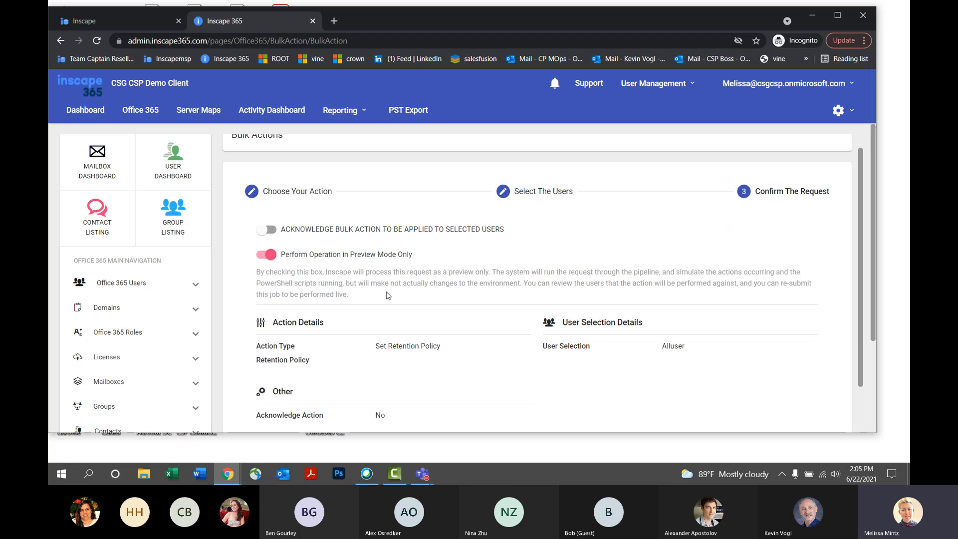
{"action": "left_click_drag", "start_coordinate": [370, 296], "coordinate": [256, 273]}
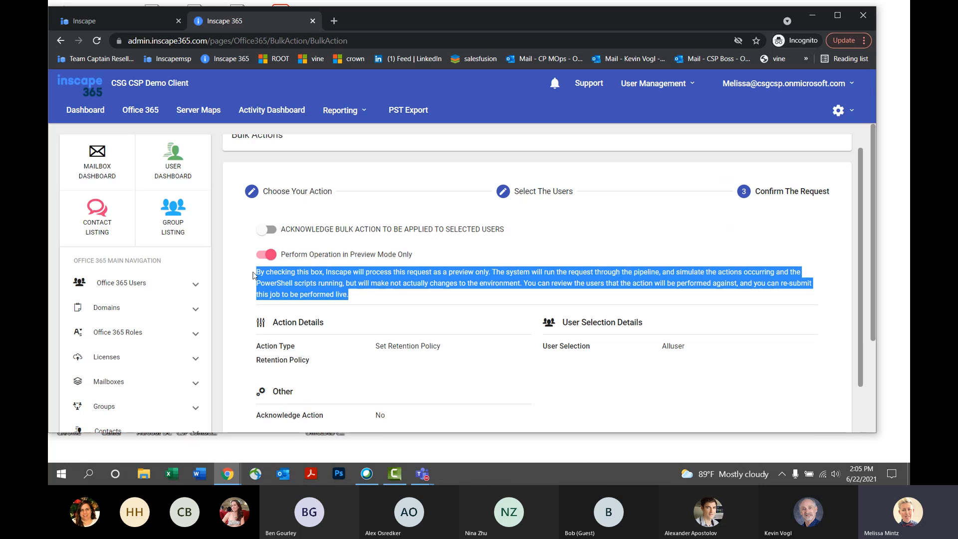
{"action": "left_click", "coordinate": [523, 252]}
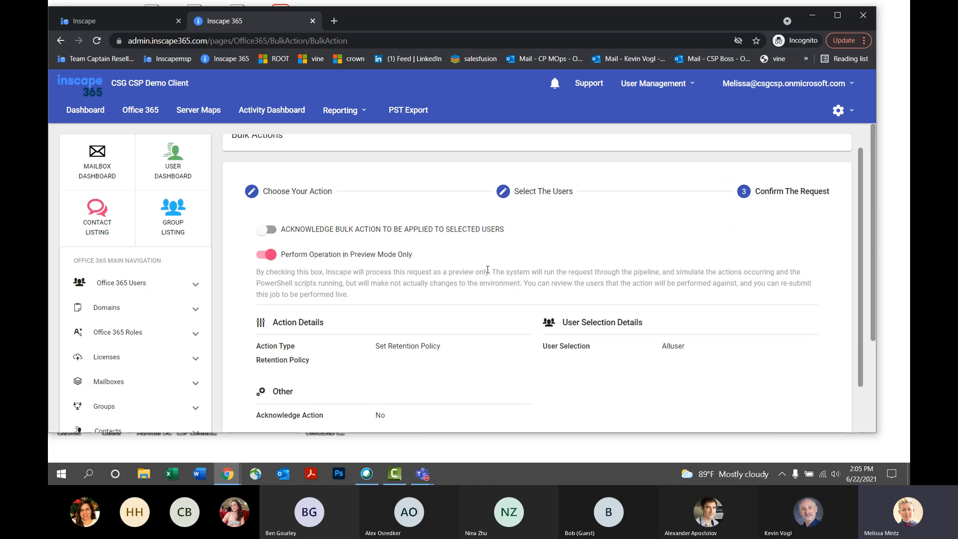
{"action": "left_click_drag", "start_coordinate": [490, 272], "coordinate": [498, 272]}
{"action": "left_click", "coordinate": [632, 281]}
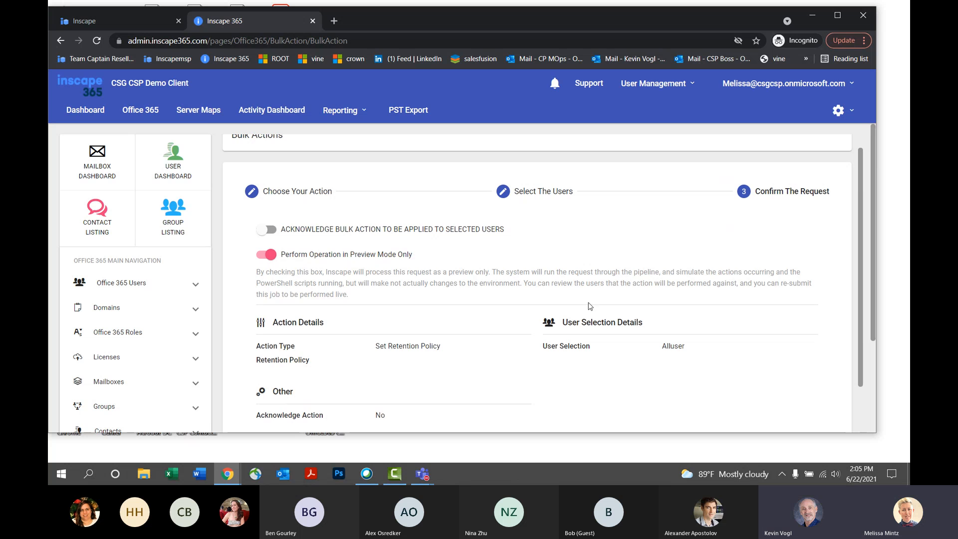
Examine the request summary with its action details, user selection details and acknowledgement setting
{"action": "scroll", "coordinate": [559, 345], "scroll_direction": "down", "scroll_amount": 1}
{"action": "scroll", "coordinate": [534, 367], "scroll_direction": "down", "scroll_amount": 1}
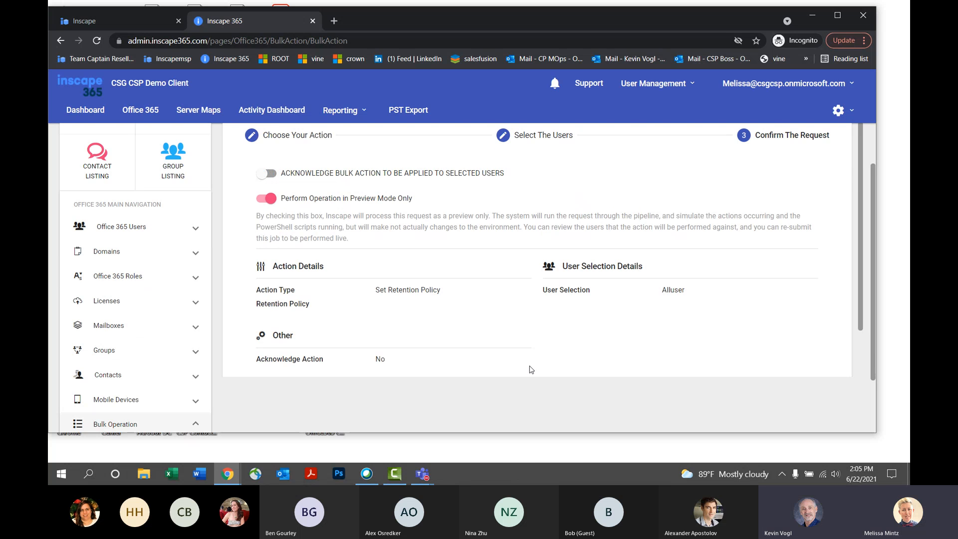
{"action": "scroll", "coordinate": [530, 369], "scroll_direction": "up", "scroll_amount": 1}
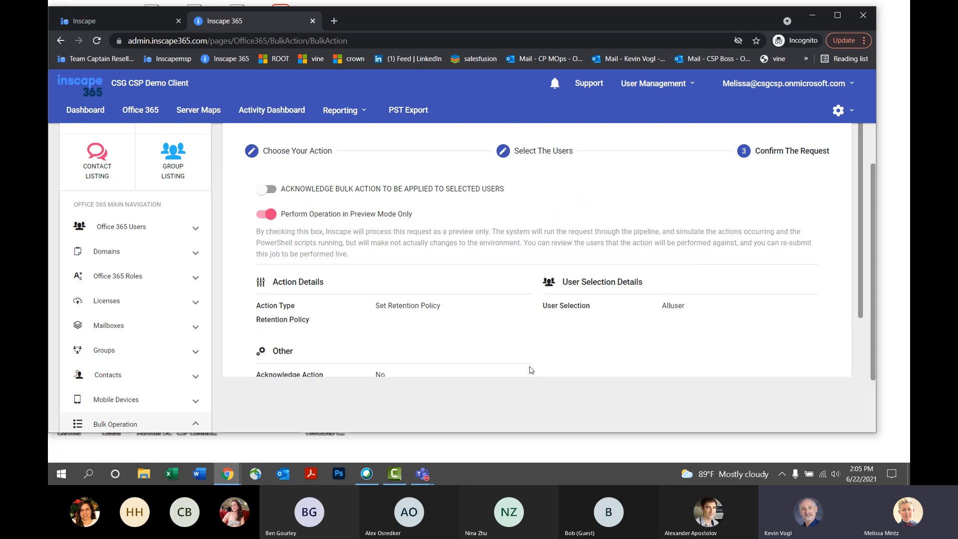
{"action": "scroll", "coordinate": [532, 370], "scroll_direction": "down", "scroll_amount": 1}
{"action": "scroll", "coordinate": [532, 370], "scroll_direction": "up", "scroll_amount": 1}
{"action": "scroll", "coordinate": [532, 370], "scroll_direction": "down", "scroll_amount": 1}
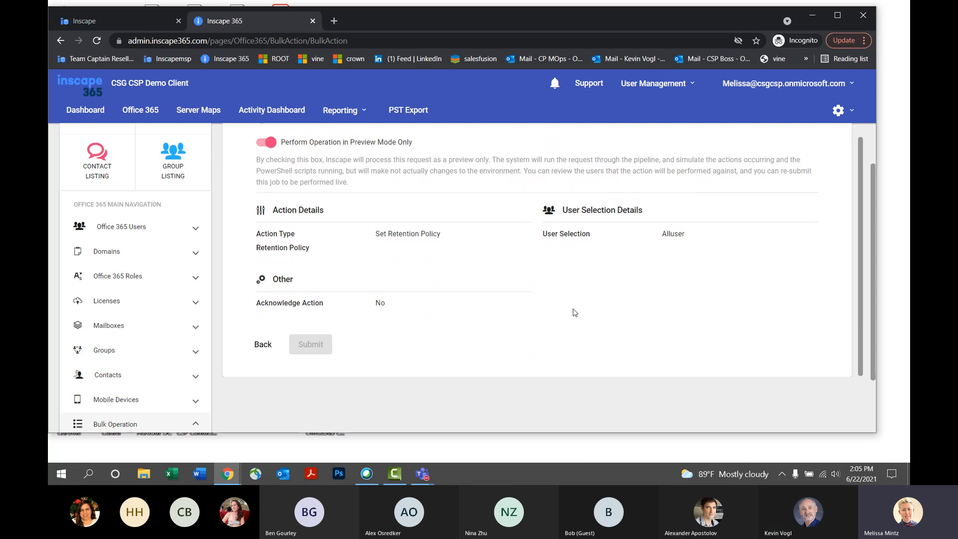
{"action": "scroll", "coordinate": [576, 313], "scroll_direction": "up", "scroll_amount": 1}
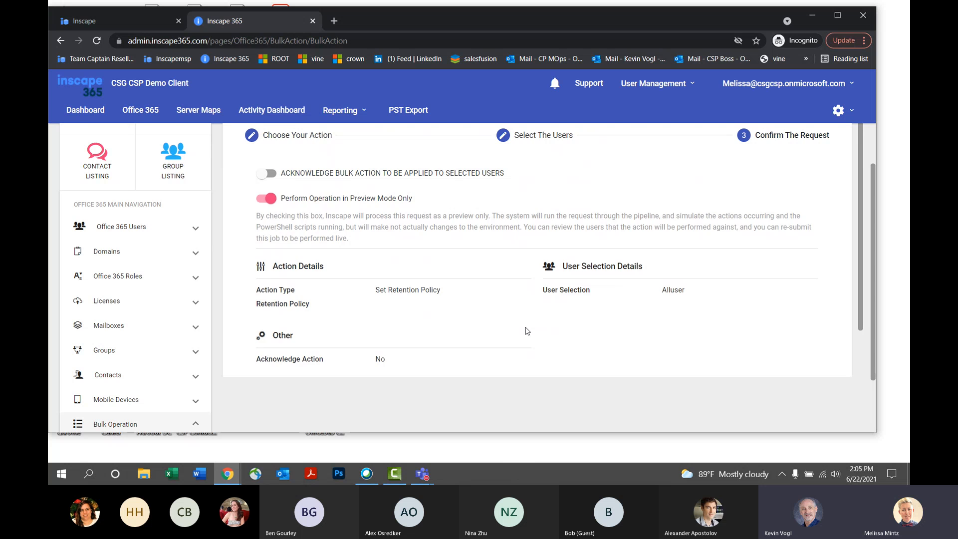
{"action": "scroll", "coordinate": [527, 331], "scroll_direction": "down", "scroll_amount": 1}
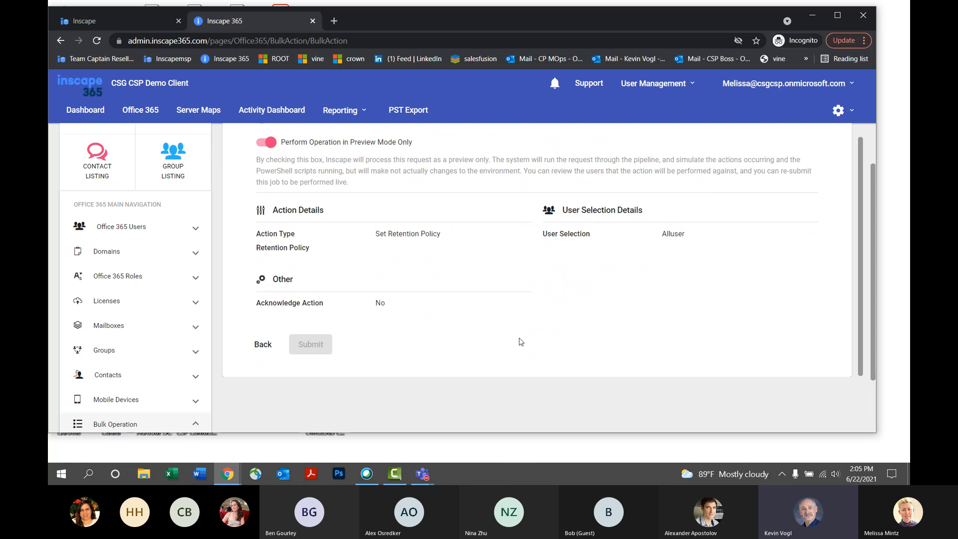
{"action": "scroll", "coordinate": [521, 342], "scroll_direction": "down", "scroll_amount": 1}
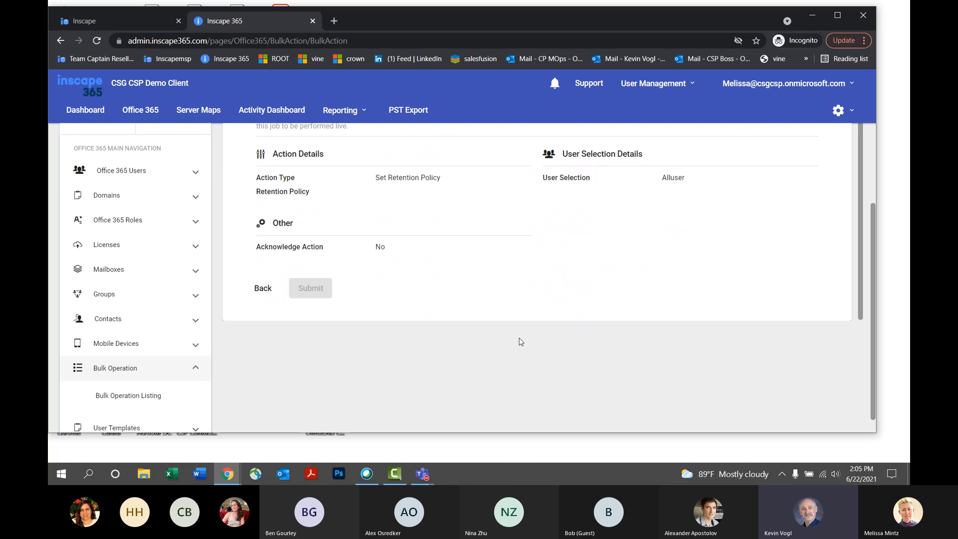
{"action": "scroll", "coordinate": [521, 342], "scroll_direction": "up", "scroll_amount": 1}
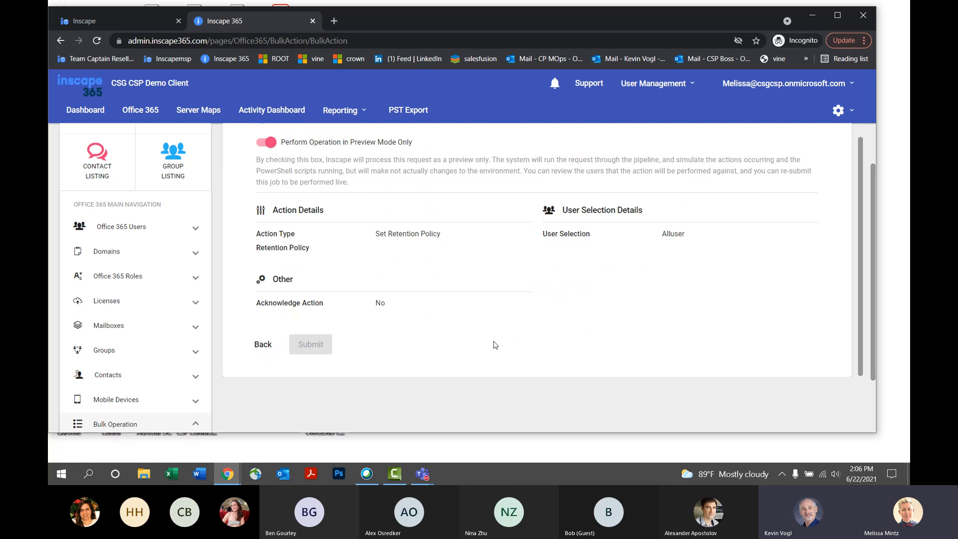
Leave the request unsubmitted and view the Bulk Operation Listing
{"action": "scroll", "coordinate": [492, 342], "scroll_direction": "down", "scroll_amount": 2}
{"action": "left_click", "coordinate": [158, 378]}
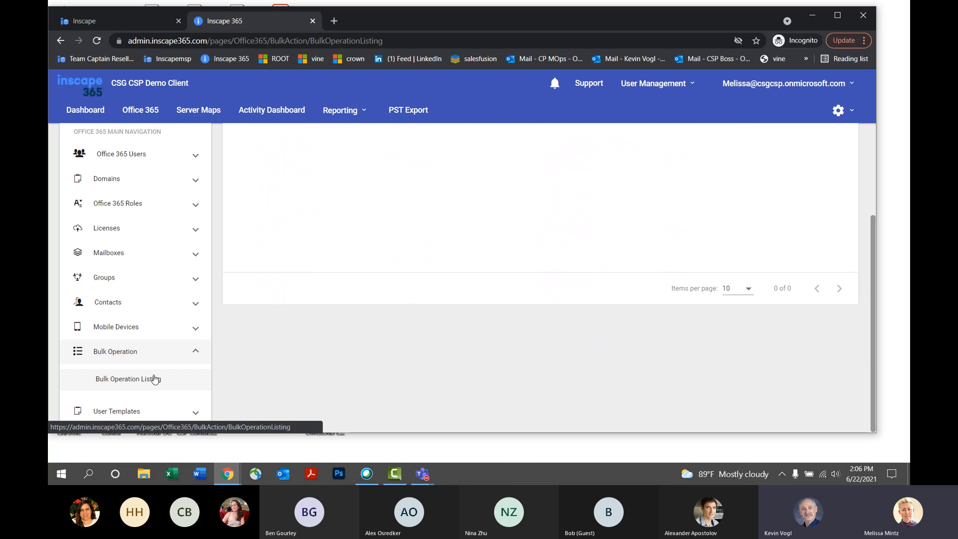
{"action": "scroll", "coordinate": [476, 335], "scroll_direction": "up", "scroll_amount": 1}
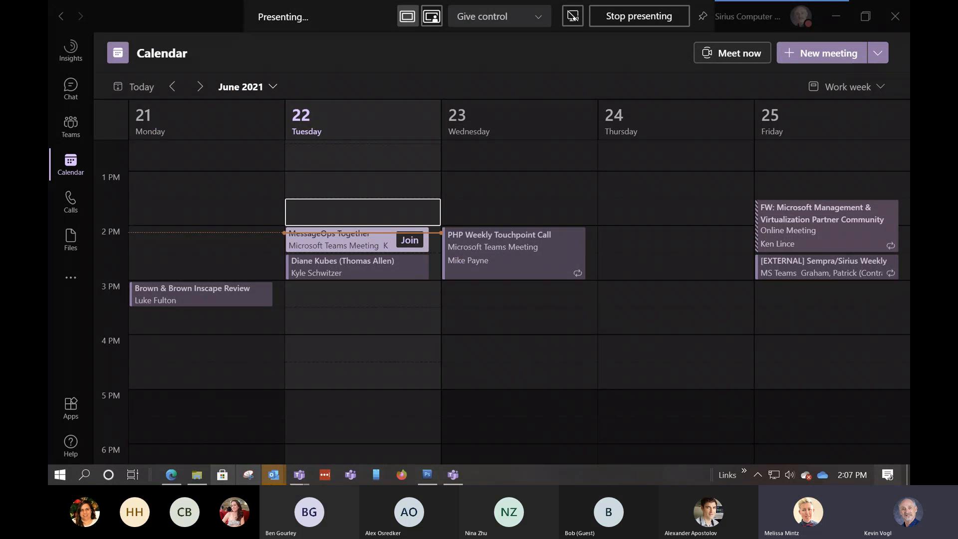
Switch to PowerPoint and open the recent presentation Together Tuesdays 6-22-21
{"action": "left_click", "coordinate": [59, 475]}
{"action": "type", "text": "power"}
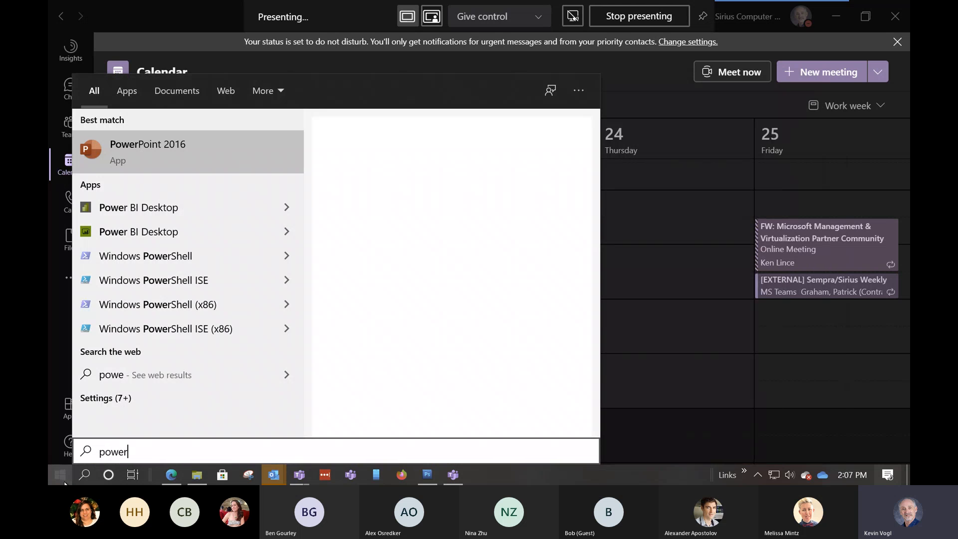
{"action": "left_click", "coordinate": [394, 324]}
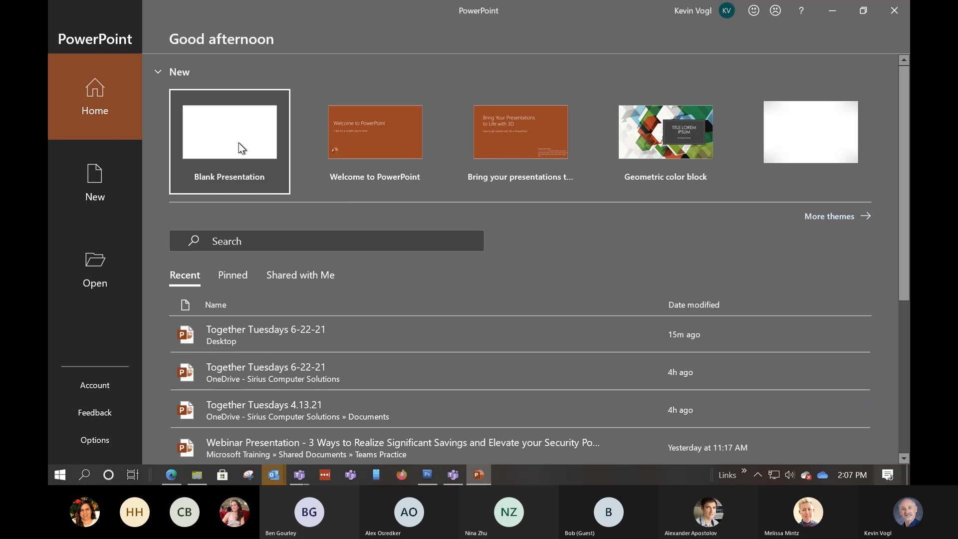
{"action": "left_click", "coordinate": [239, 143]}
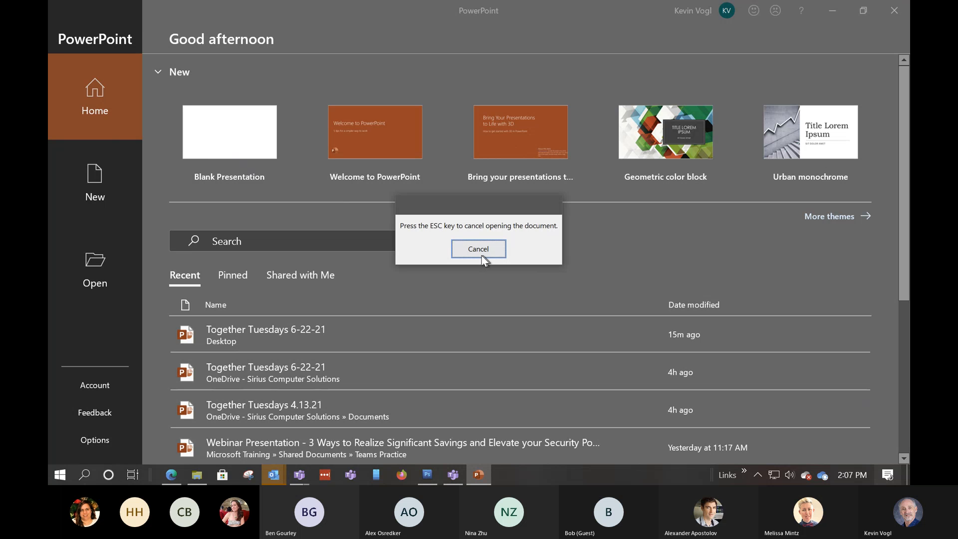
{"action": "left_click", "coordinate": [479, 249]}
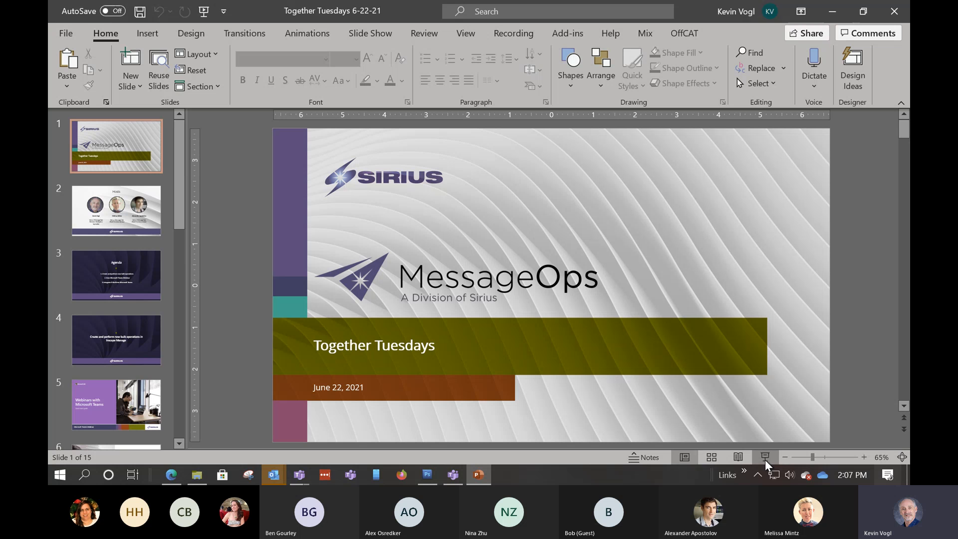
Start the slide show and advance to the Webinars with Microsoft Teams slide
{"action": "left_click", "coordinate": [765, 458]}
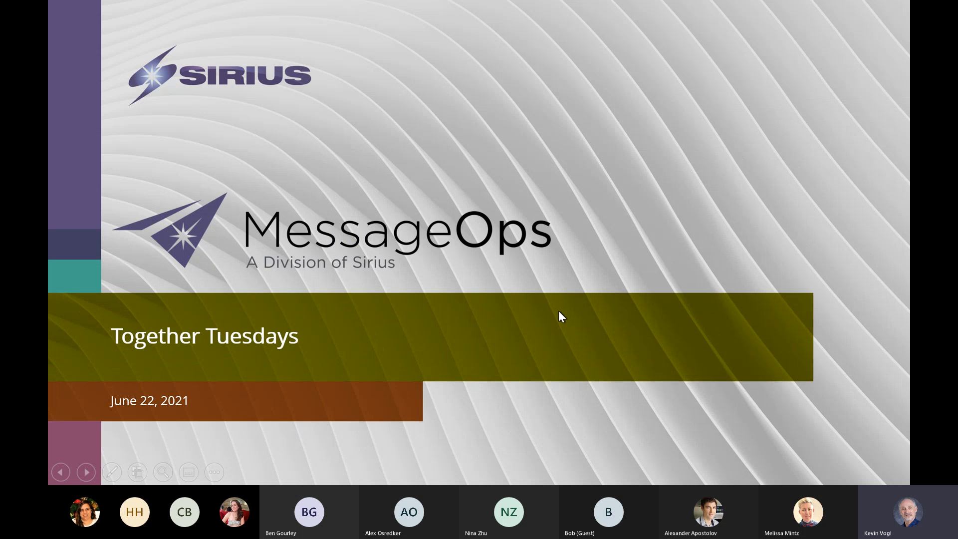
{"action": "left_click", "coordinate": [559, 311]}
{"action": "left_click", "coordinate": [558, 311]}
{"action": "left_click", "coordinate": [559, 310]}
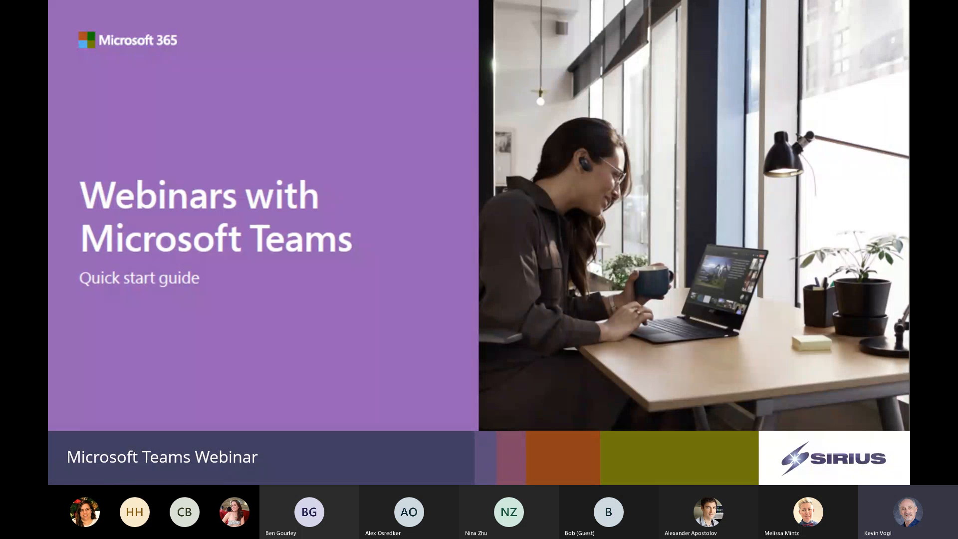
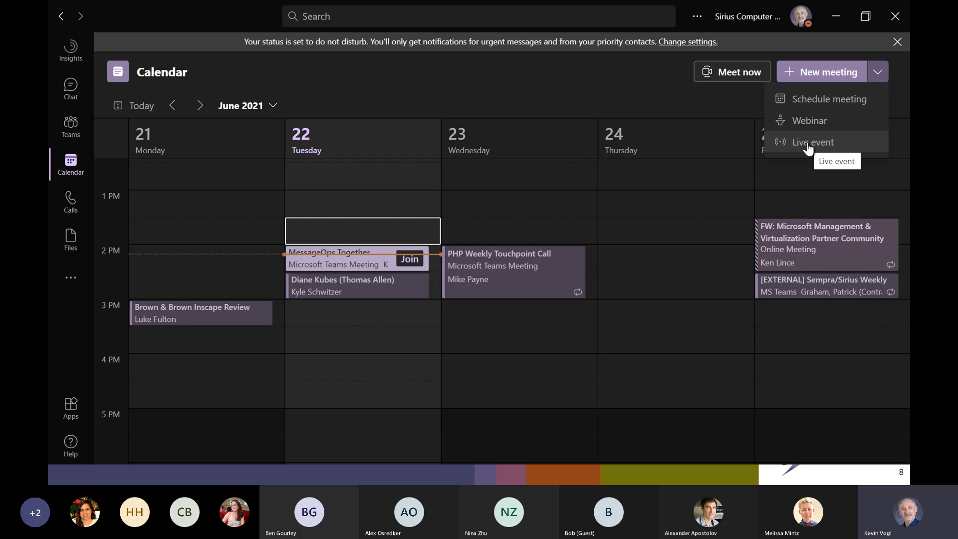
Create a new webinar from the Teams calendar and view the registration requirement options without changing them
{"action": "left_click", "coordinate": [799, 120]}
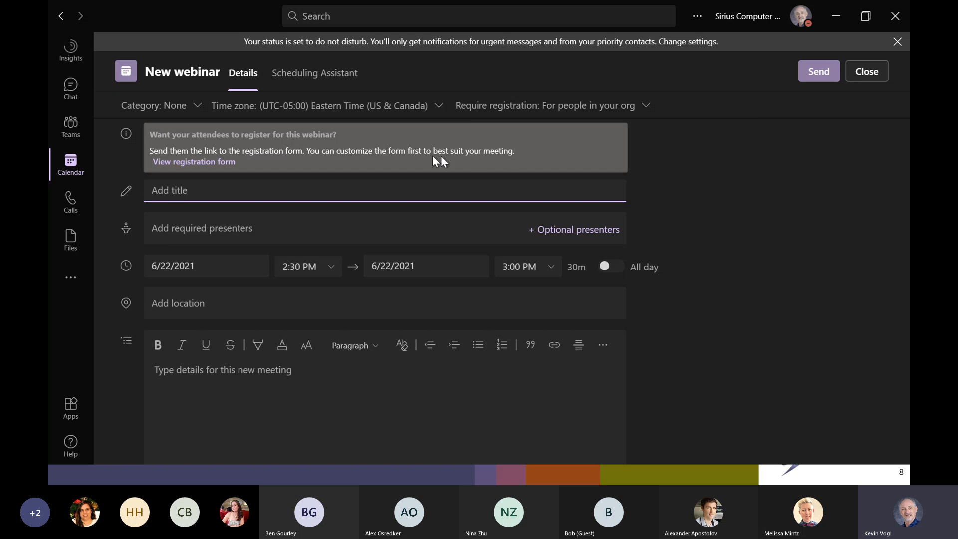
{"action": "left_click", "coordinate": [487, 112]}
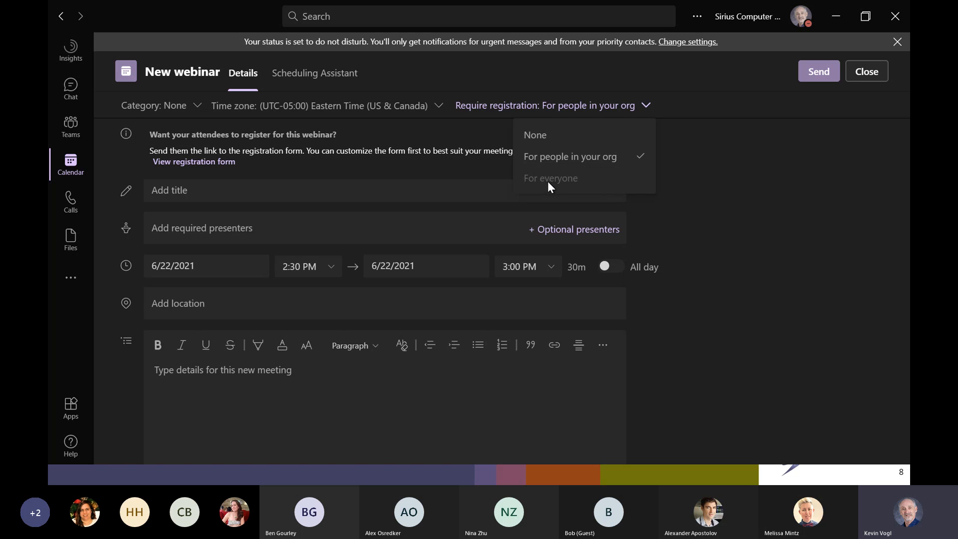
{"action": "left_click", "coordinate": [782, 149]}
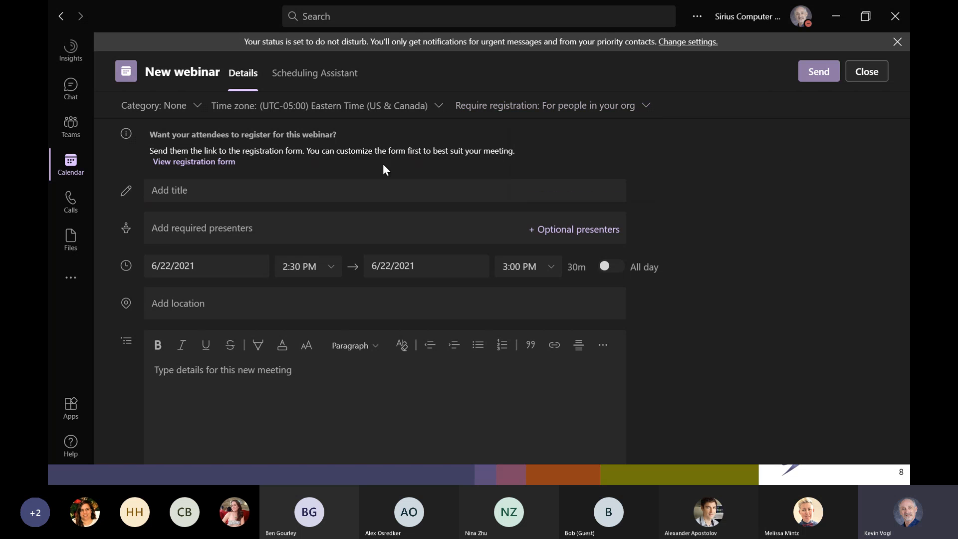
Open the webinar's registration form, view the background image upload and cancel it
{"action": "left_click", "coordinate": [202, 162]}
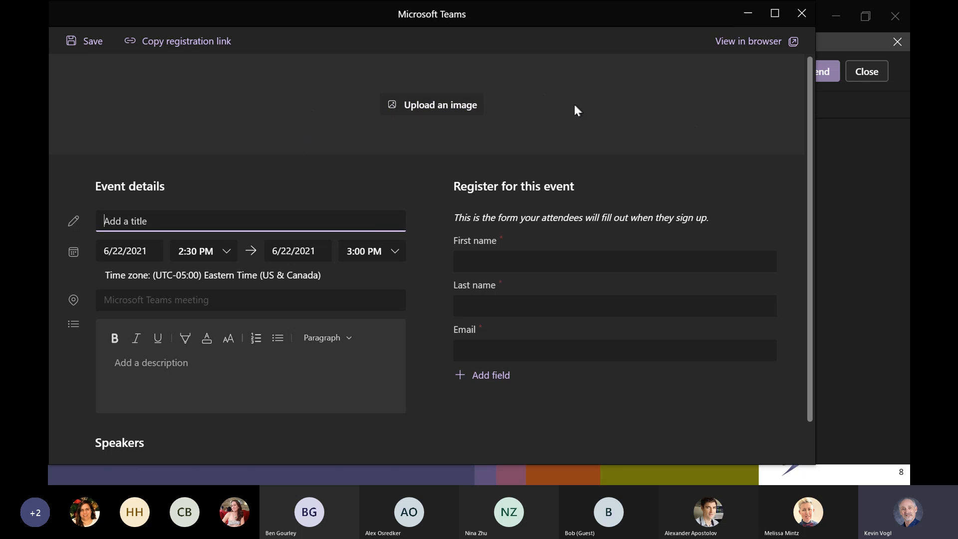
{"action": "left_click", "coordinate": [440, 107]}
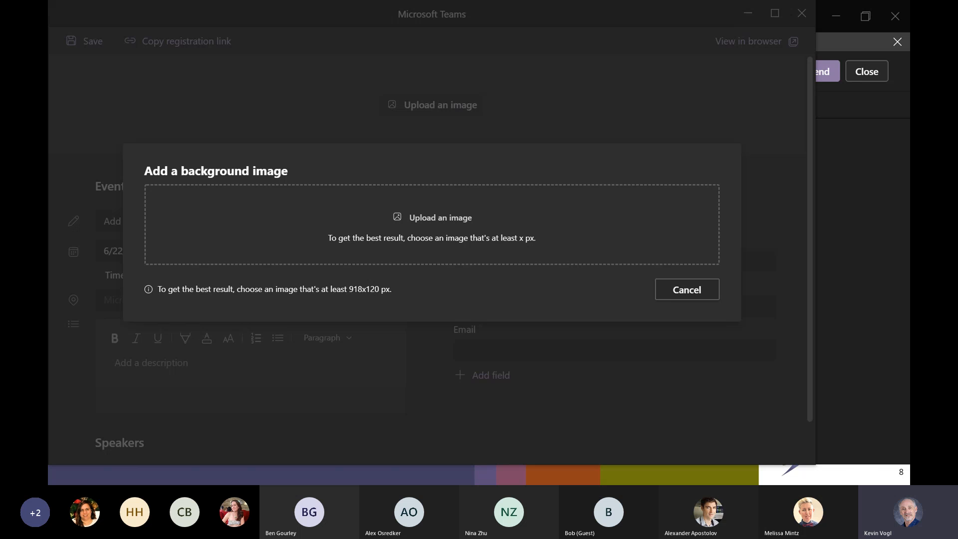
{"action": "left_click", "coordinate": [689, 290]}
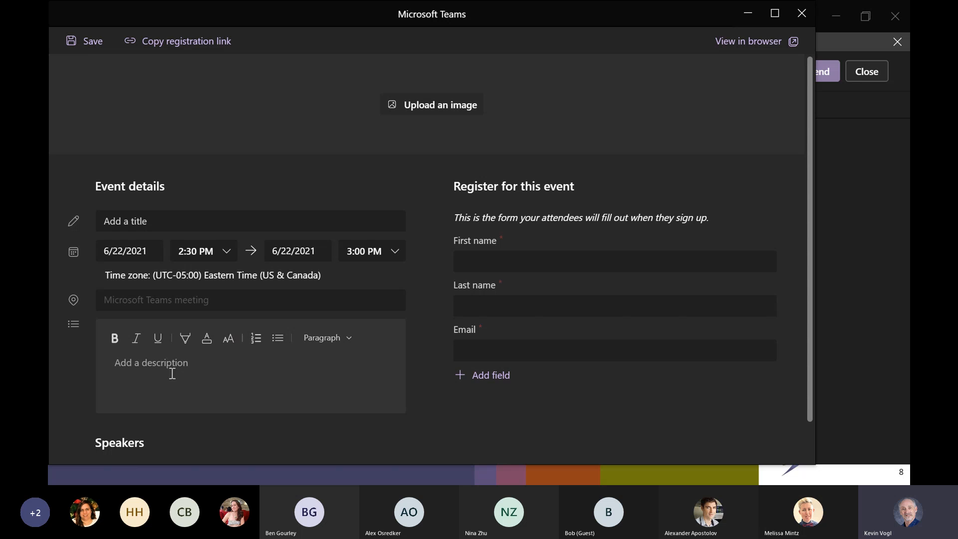
Add a speaker entry to the registration form and enter the speaker's first name
{"action": "scroll", "coordinate": [220, 379], "scroll_direction": "down", "scroll_amount": 1}
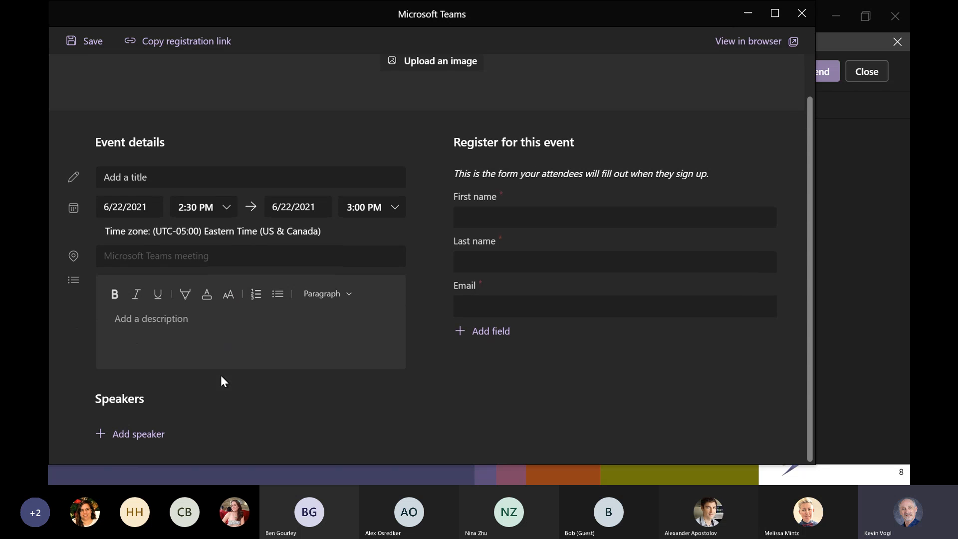
{"action": "left_click", "coordinate": [126, 440]}
{"action": "type", "text": "M"}
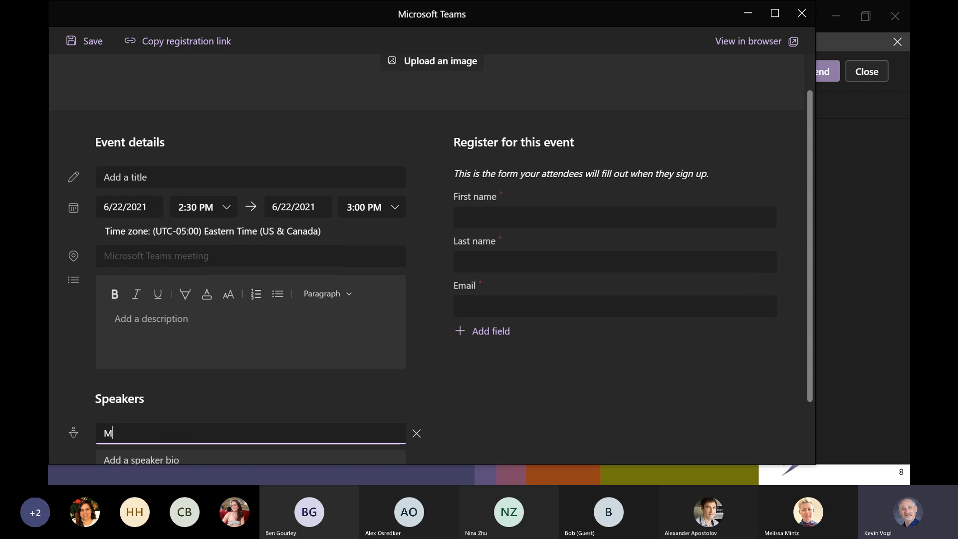
{"action": "type", "text": "el"}
{"action": "scroll", "coordinate": [272, 414], "scroll_direction": "down", "scroll_amount": 2}
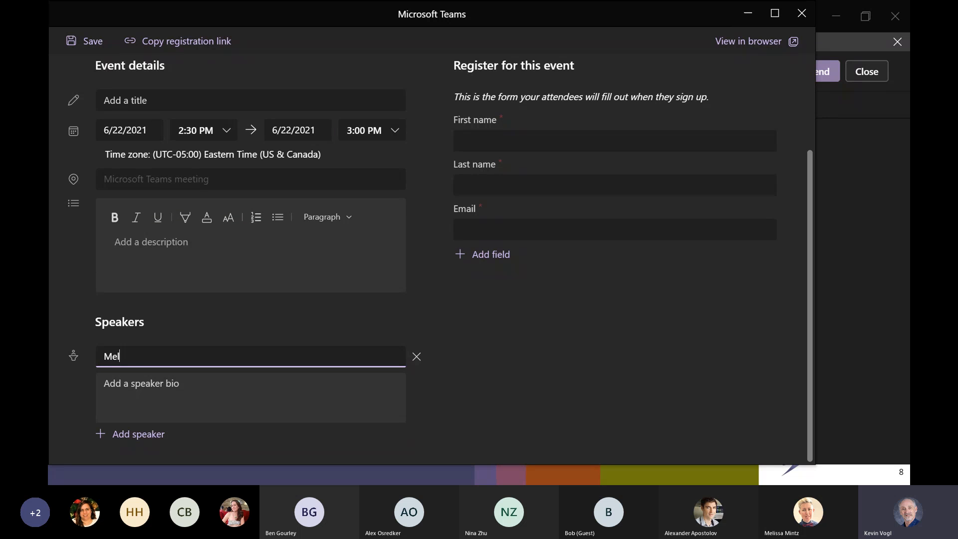
{"action": "type", "text": "issa"}
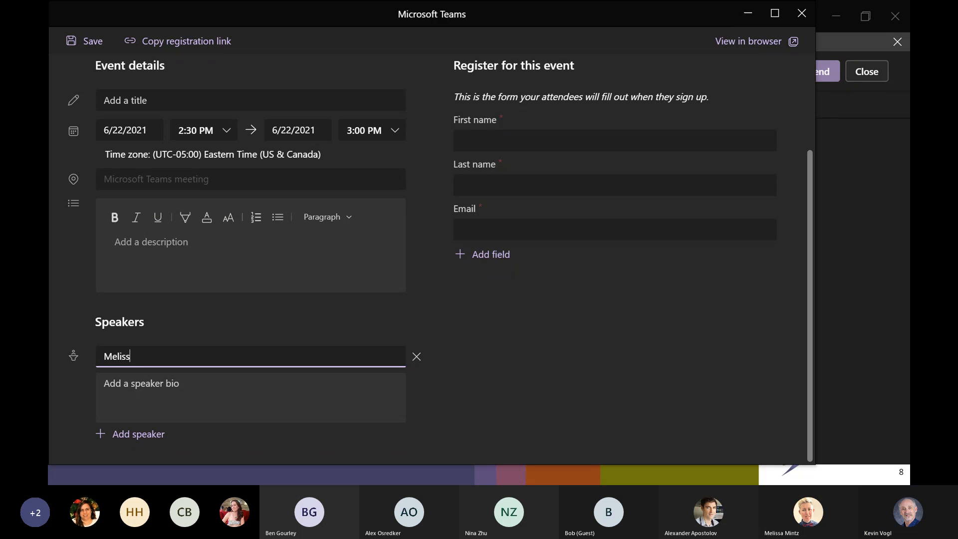
Clear the name from the speaker entry
{"action": "key", "text": "BackSpace"}
{"action": "key", "text": "BackSpace"}
{"action": "key", "text": "BackSpace"}
{"action": "key", "text": "BackSpace"}
{"action": "key", "text": "BackSpace"}
{"action": "key", "text": "BackSpace"}
{"action": "key", "text": "BackSpace"}
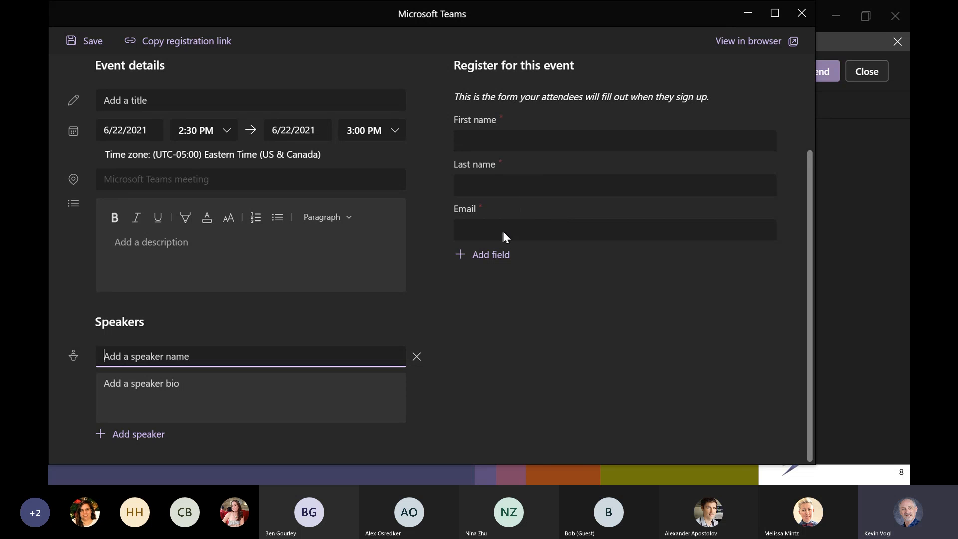
View the fields available for the registration form, close the form without adding one, and look over the webinar details
{"action": "left_click", "coordinate": [492, 264]}
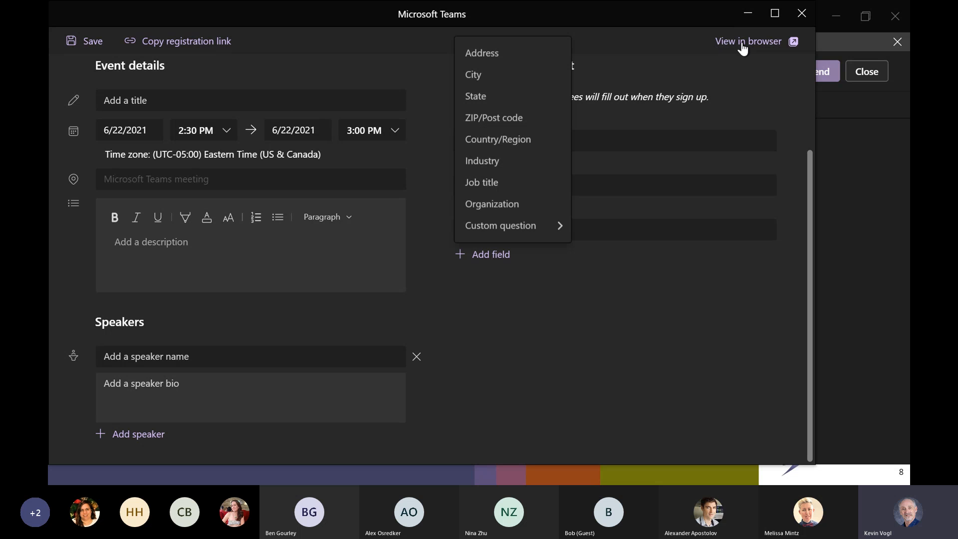
{"action": "left_click", "coordinate": [802, 14]}
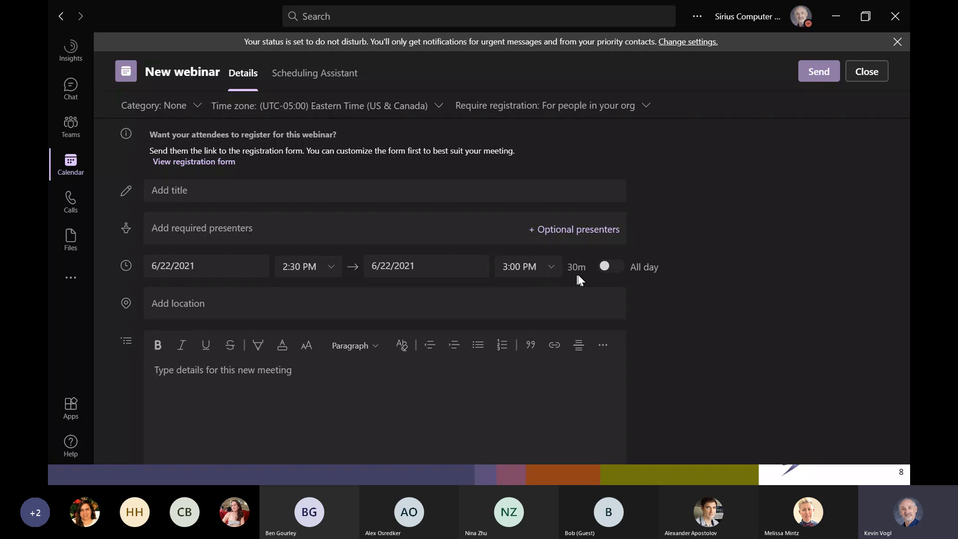
{"action": "scroll", "coordinate": [362, 354], "scroll_direction": "down", "scroll_amount": 2}
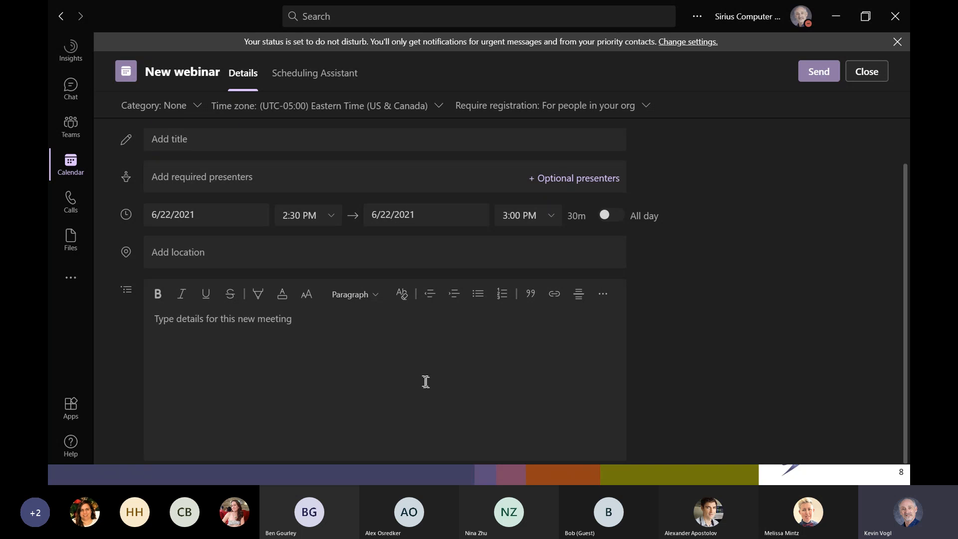
{"action": "scroll", "coordinate": [395, 389], "scroll_direction": "up", "scroll_amount": 2}
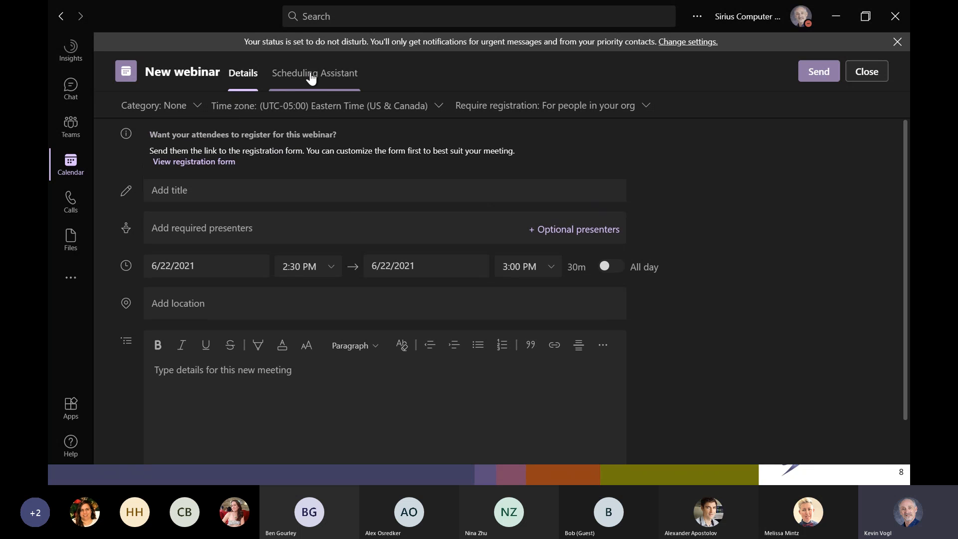
Add a colleague as a required presenter of the webinar by searching for "mel"
{"action": "left_click", "coordinate": [190, 234]}
{"action": "type", "text": "mel"}
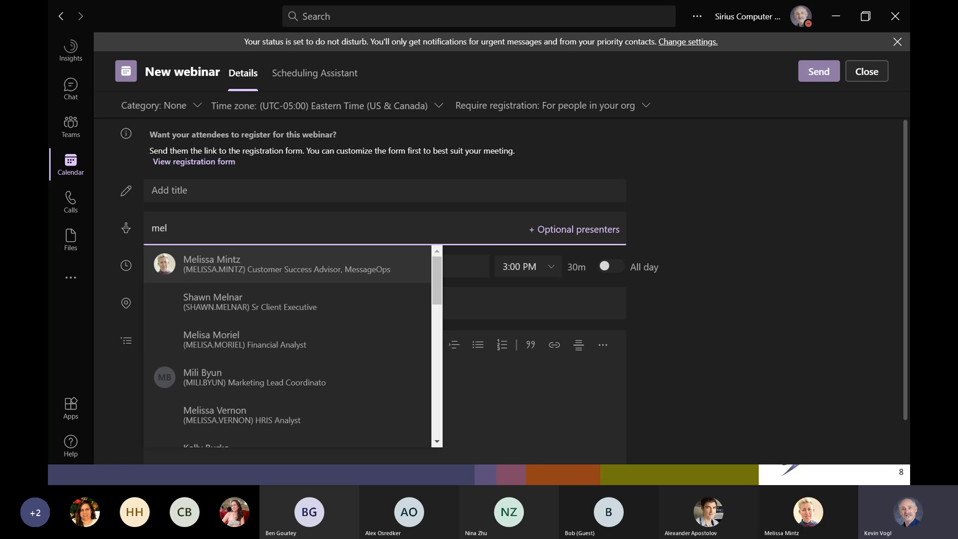
{"action": "left_click", "coordinate": [220, 265]}
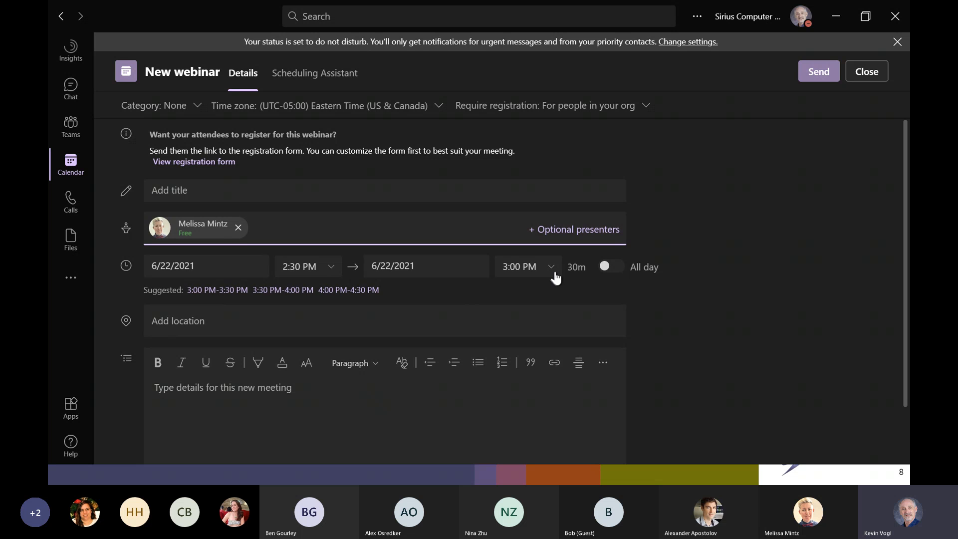
Extend the webinar to end at 3:30 PM and move it to the suggested 3:00 PM-4:00 PM slot
{"action": "left_click", "coordinate": [591, 268]}
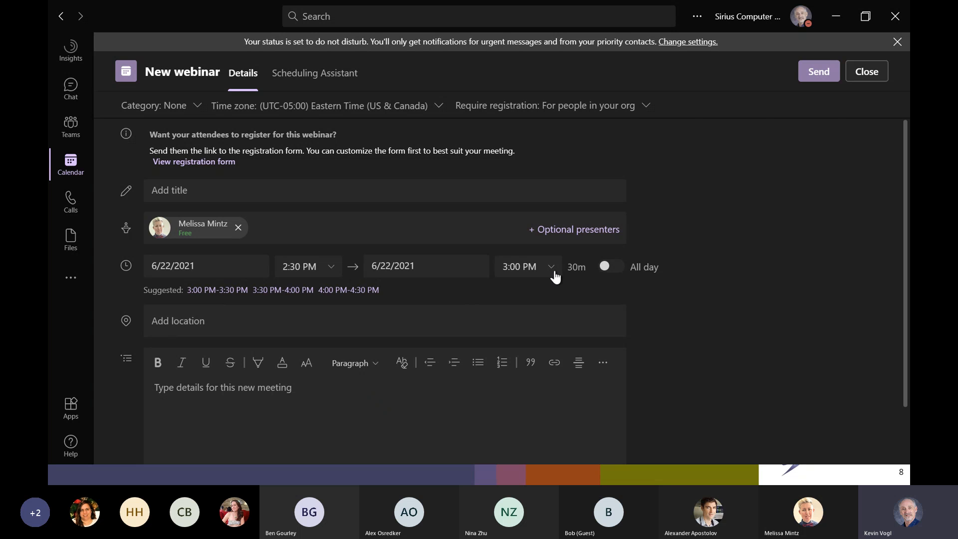
{"action": "left_click", "coordinate": [555, 277]}
{"action": "left_click", "coordinate": [551, 341]}
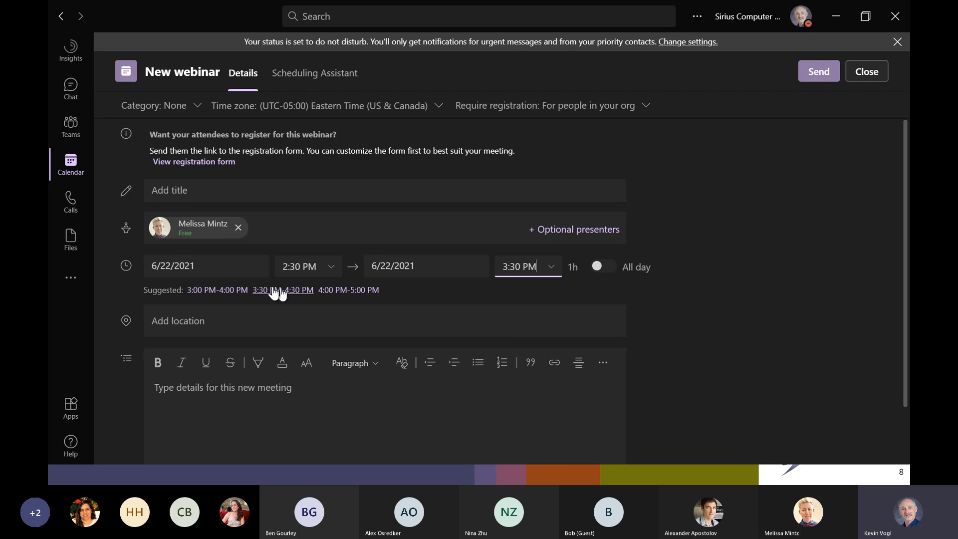
{"action": "left_click", "coordinate": [206, 292]}
Check the attendees' availability in the Scheduling Assistant and discard the unsaved webinar
{"action": "left_click", "coordinate": [316, 80]}
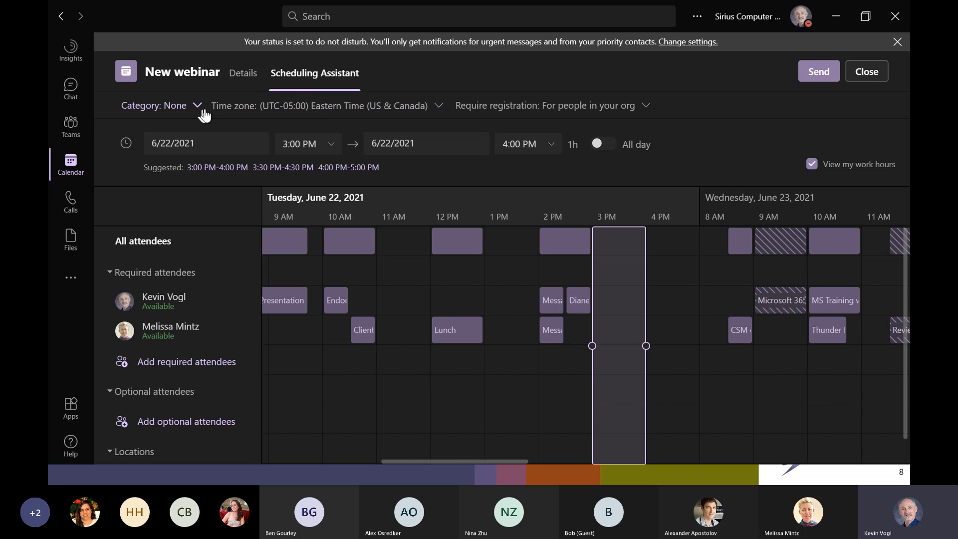
{"action": "left_click", "coordinate": [869, 73]}
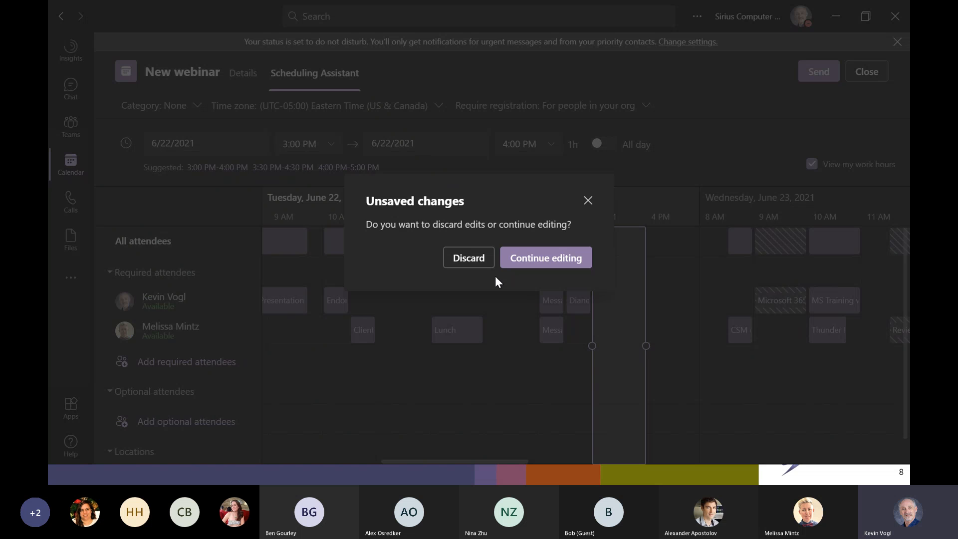
{"action": "left_click", "coordinate": [470, 261]}
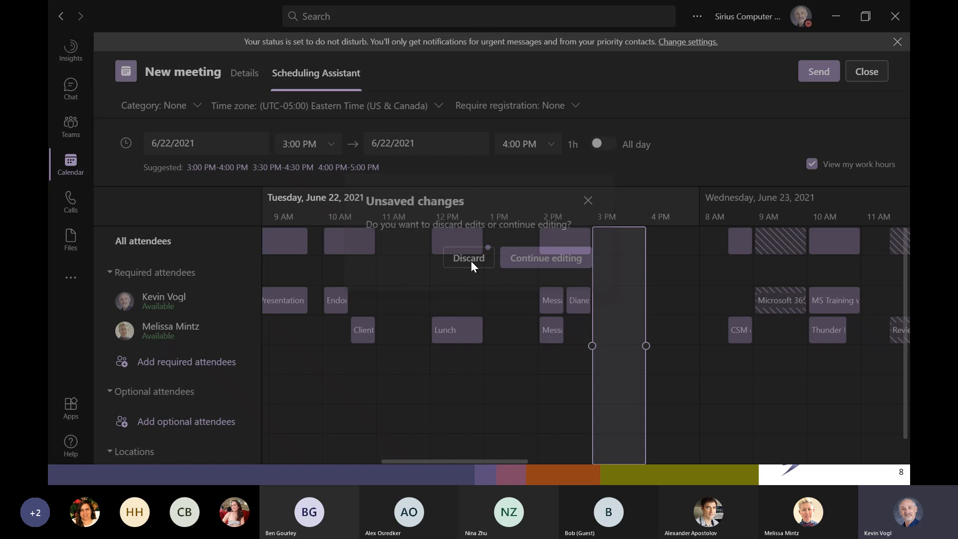
Switch back to the slide show and advance to the slide on customizing the registration form and sharing its link
{"action": "key", "text": "alt+Tab"}
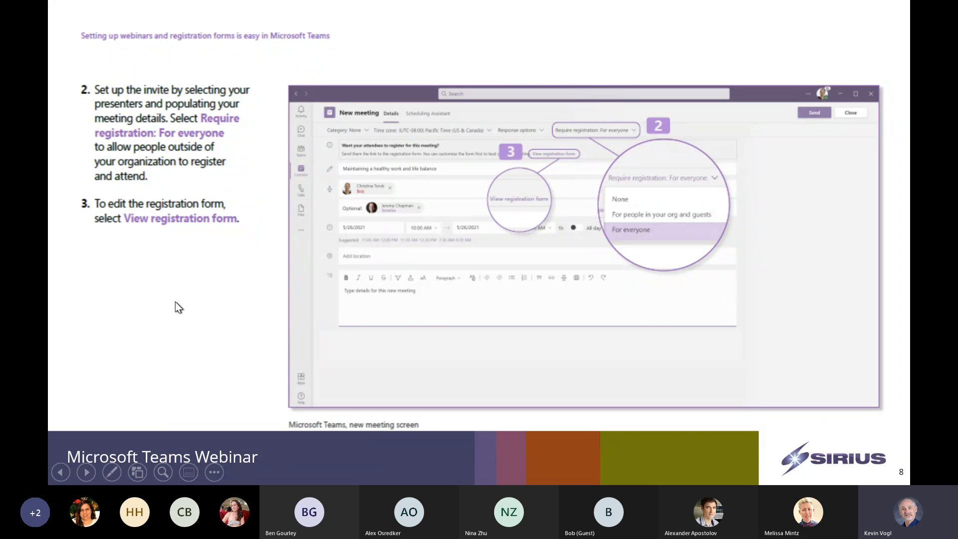
{"action": "key", "text": "Right"}
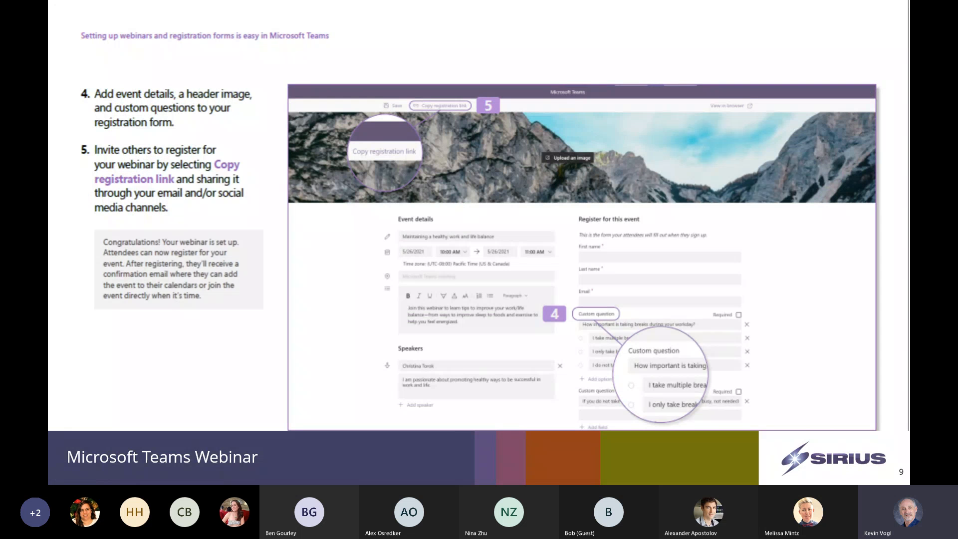
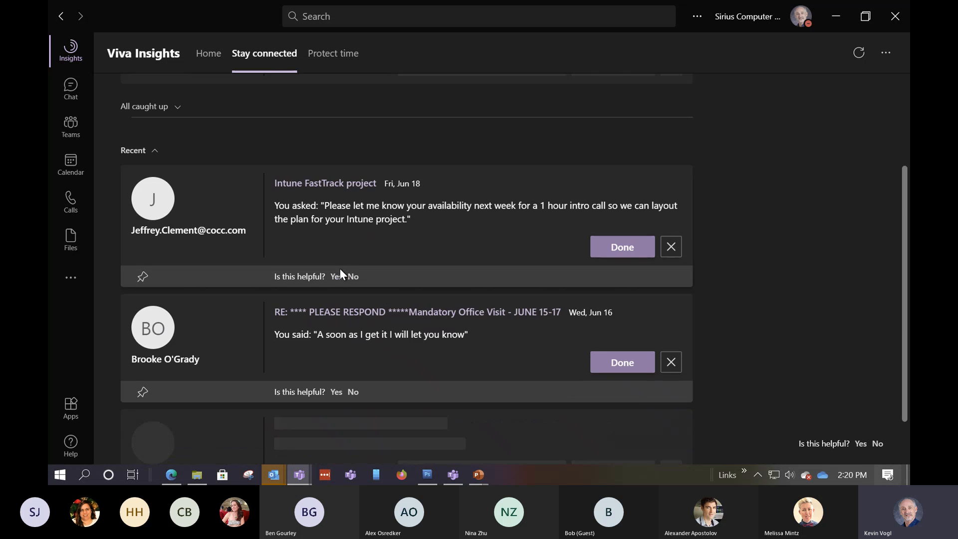
Book tomorrow's 11:00 AM–1:00 PM focus time under Protect time in Viva Insights
{"action": "scroll", "coordinate": [314, 347], "scroll_direction": "up", "scroll_amount": 4}
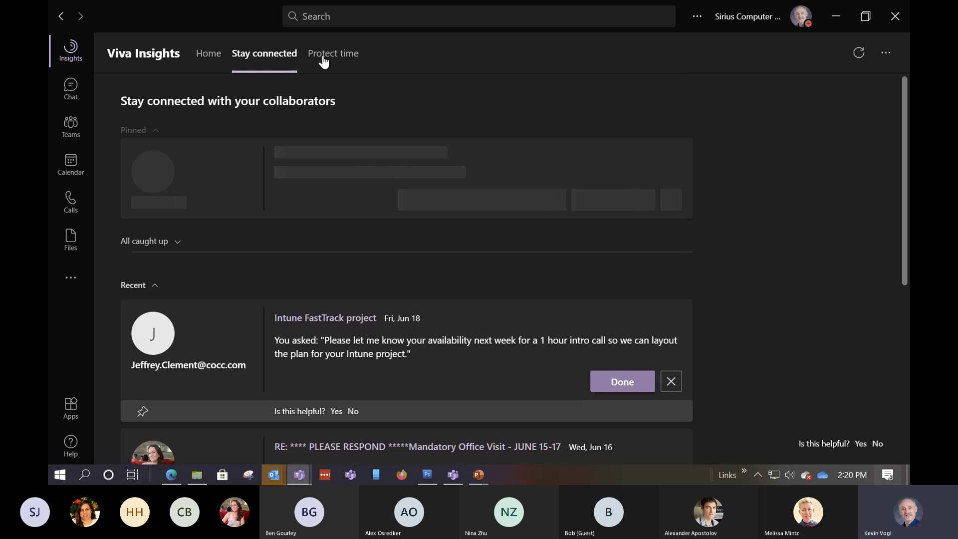
{"action": "left_click", "coordinate": [334, 52]}
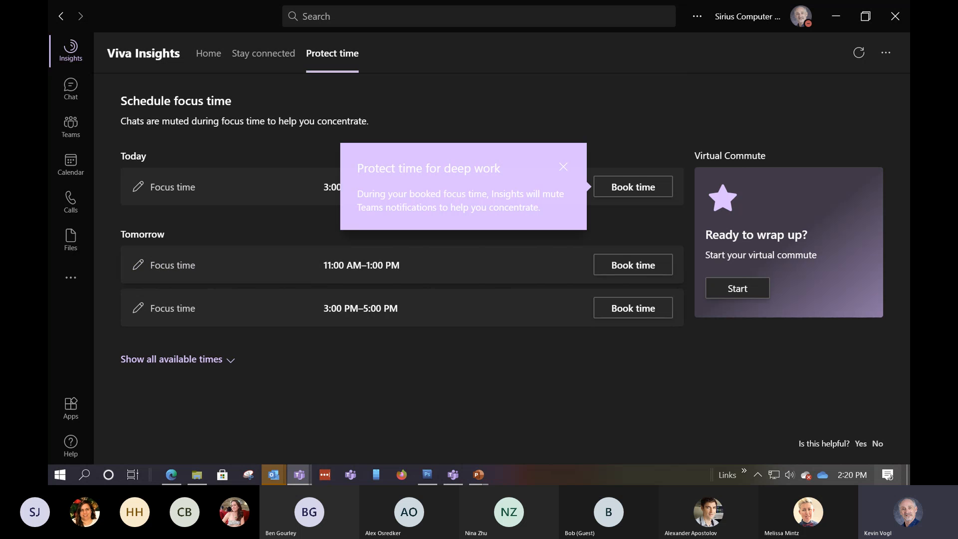
{"action": "left_click", "coordinate": [627, 272]}
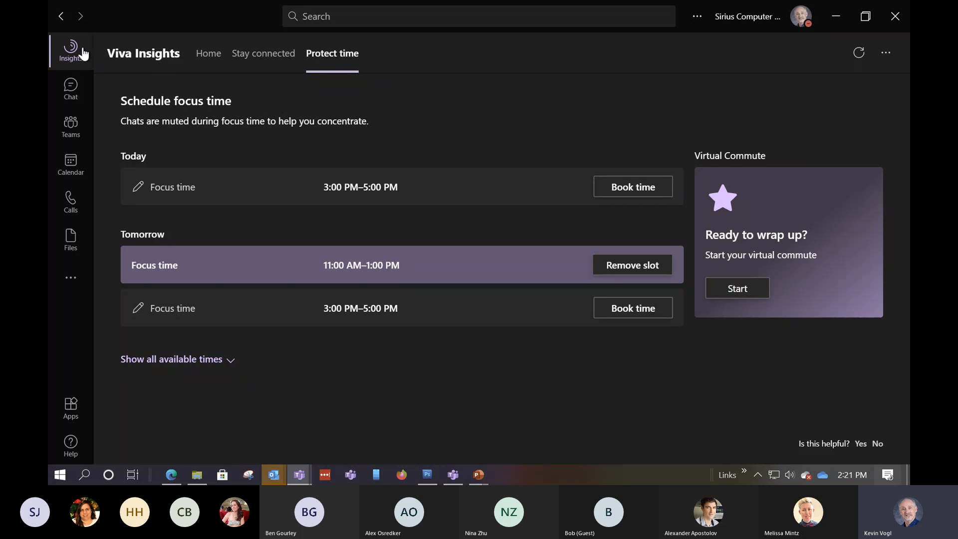
Open the full Teams app catalog and search Teams for "insights", showing all results
{"action": "left_click", "coordinate": [69, 278]}
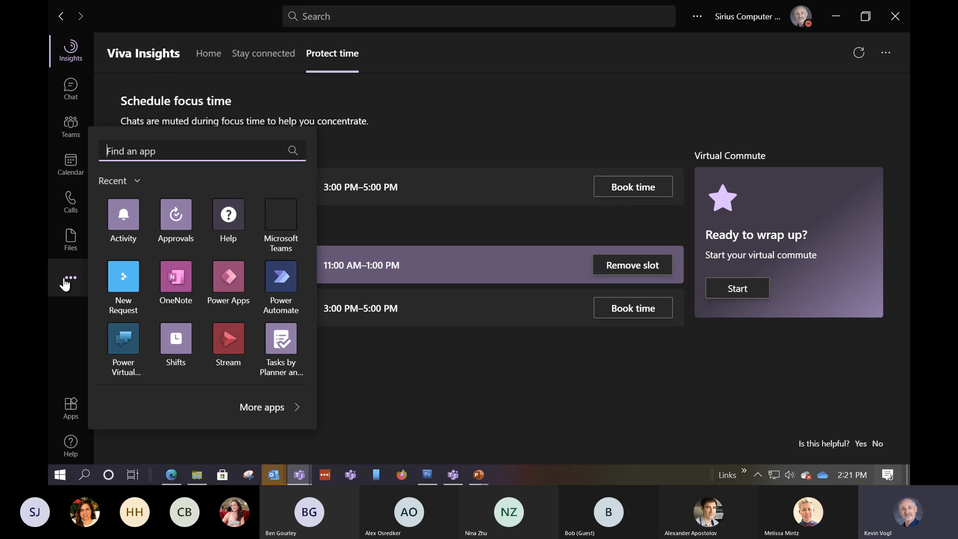
{"action": "left_click", "coordinate": [262, 405]}
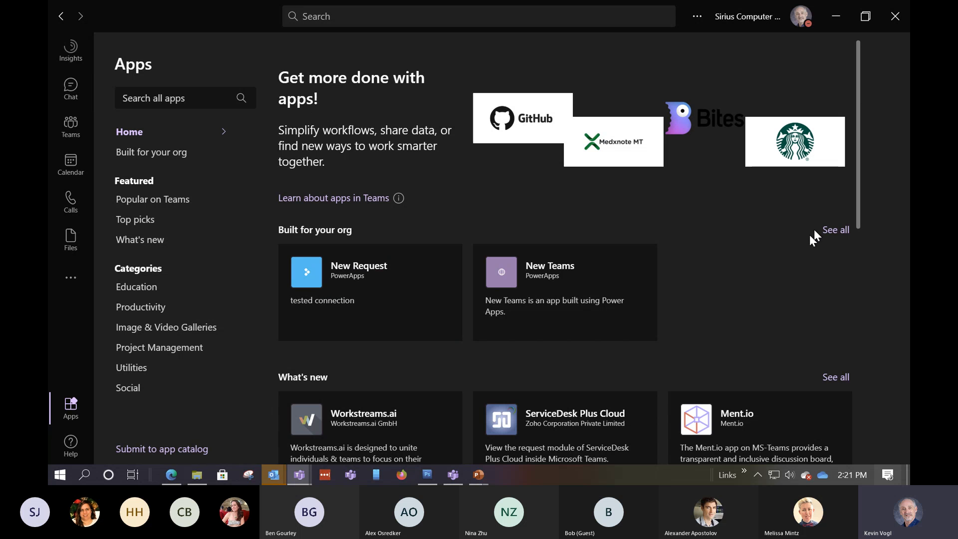
{"action": "left_click", "coordinate": [322, 17]}
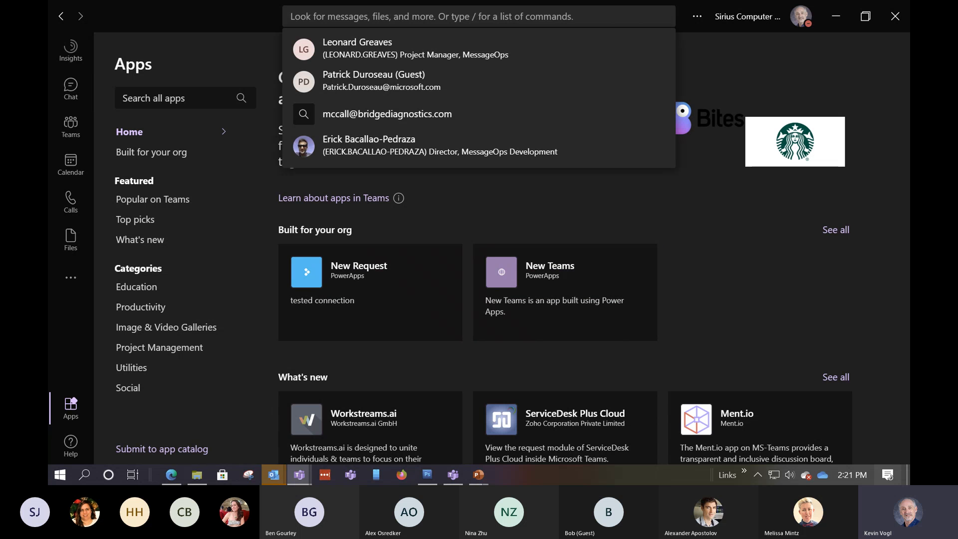
{"action": "type", "text": "insights"}
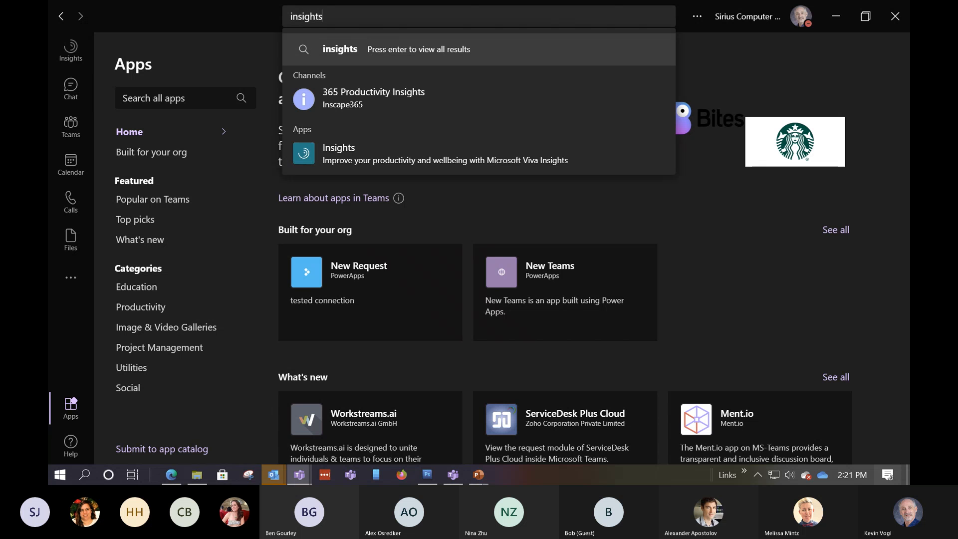
{"action": "left_click", "coordinate": [332, 56]}
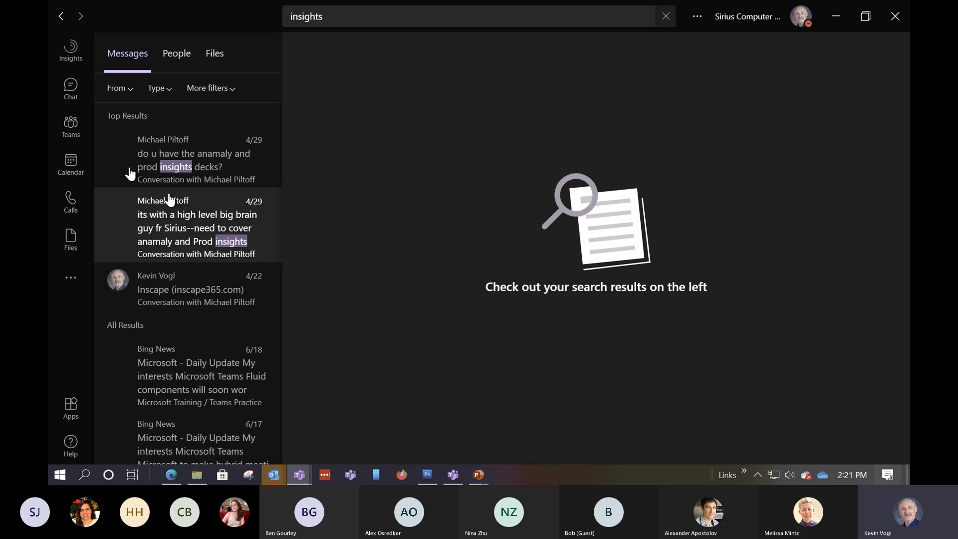
Return to the Viva Insights home page and dismiss the tip about pinning Insights
{"action": "left_click", "coordinate": [81, 66]}
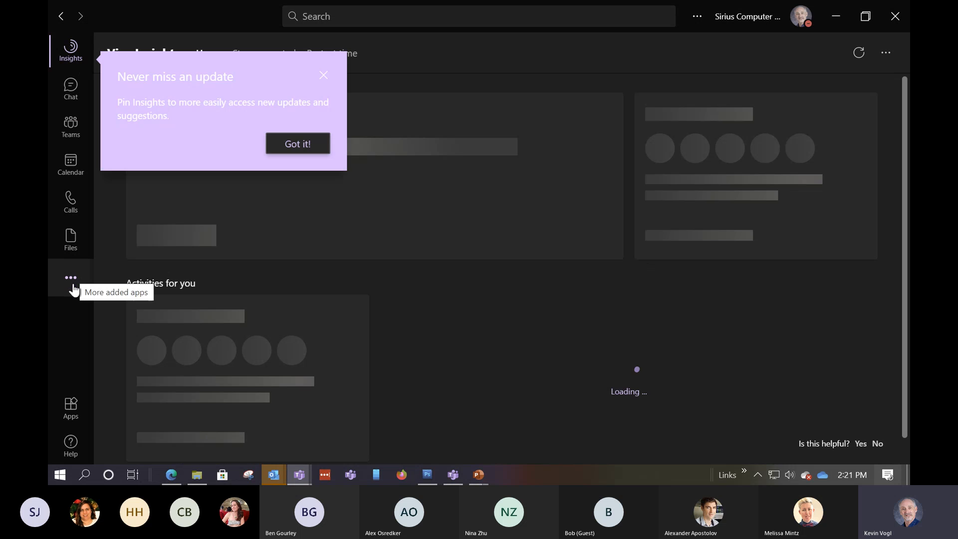
{"action": "left_click", "coordinate": [322, 77]}
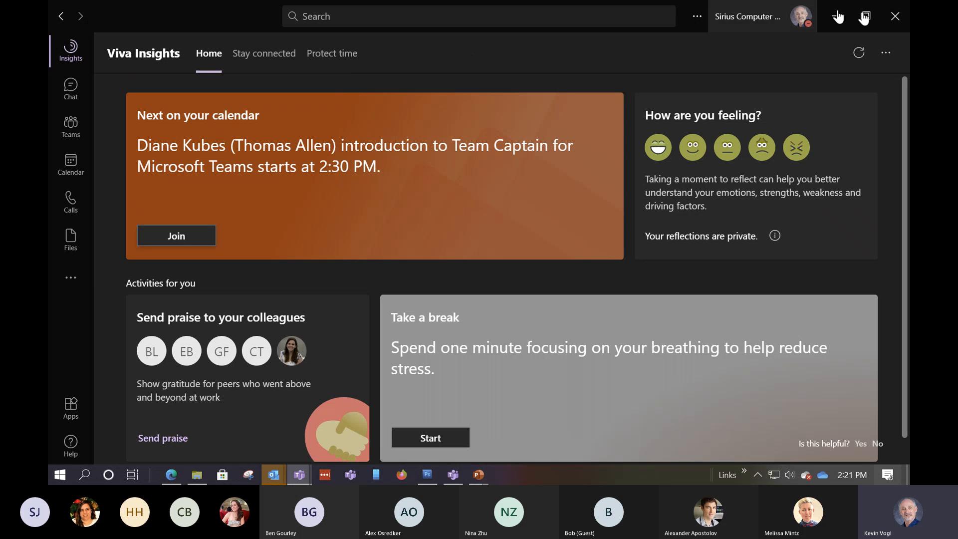
Minimize Teams to return to the slide show and advance to the Q&A slide
{"action": "left_click", "coordinate": [837, 17]}
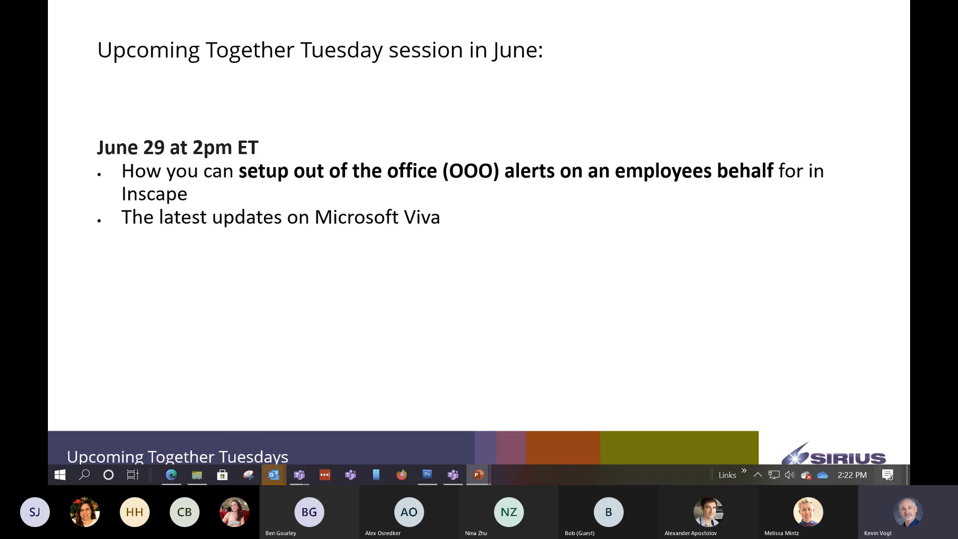
{"action": "key", "text": "Right"}
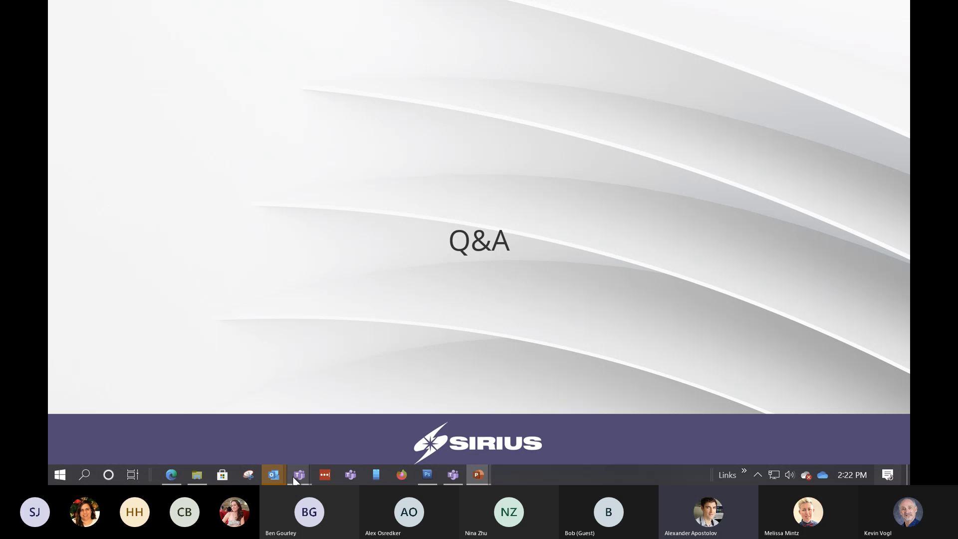
Switch to the MessageOps Together Tuesday meeting window and view its chat, reactions and participant list
{"action": "mouse_move", "coordinate": [299, 476]}
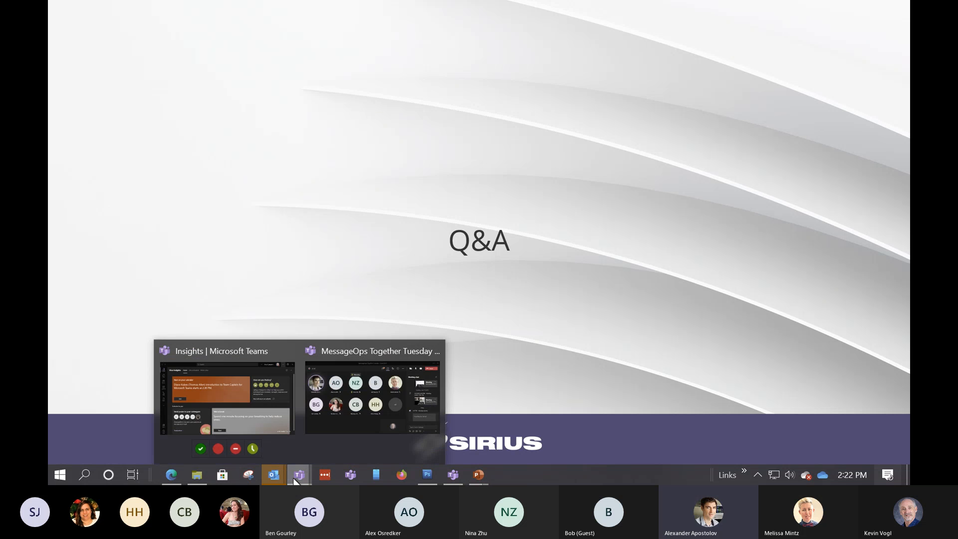
{"action": "left_click", "coordinate": [382, 419]}
{"action": "left_click", "coordinate": [555, 56]}
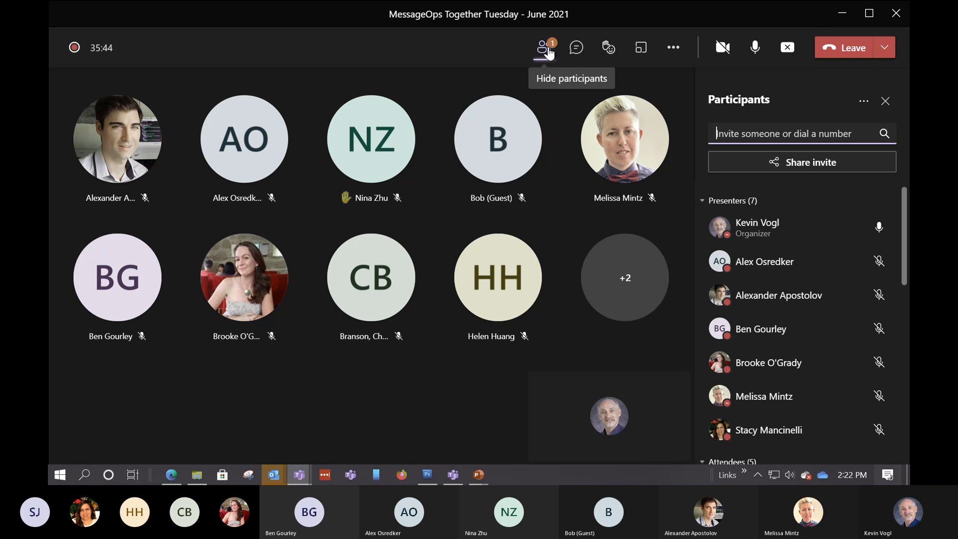
{"action": "left_click", "coordinate": [575, 48]}
{"action": "left_click", "coordinate": [610, 50]}
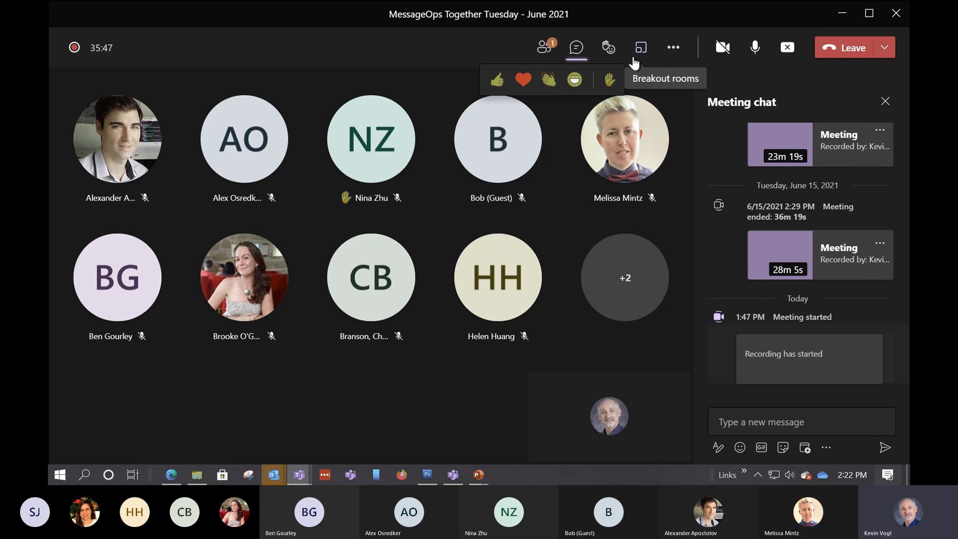
{"action": "left_click", "coordinate": [542, 49]}
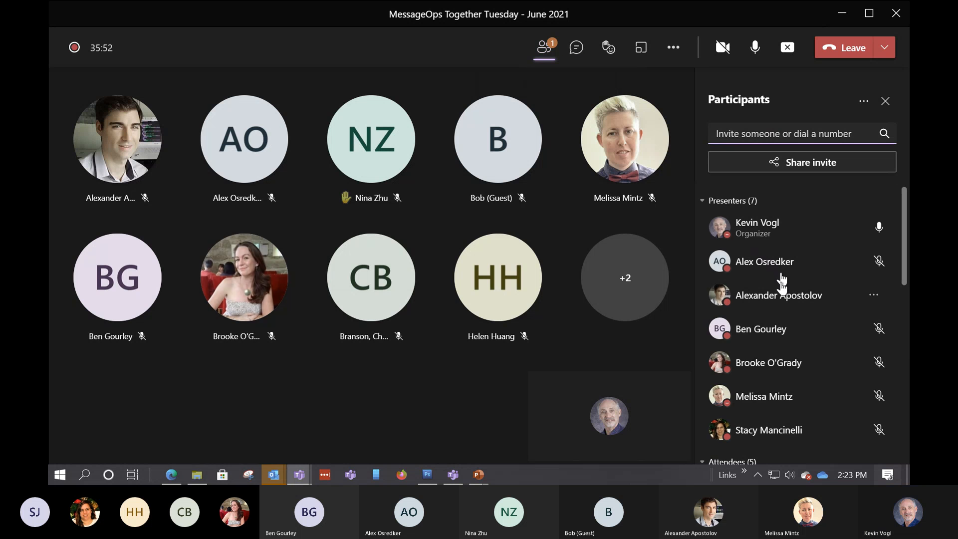
Find the attendee with the raised hand in the participant list and view their options without changing anything
{"action": "scroll", "coordinate": [777, 292], "scroll_direction": "down", "scroll_amount": 3}
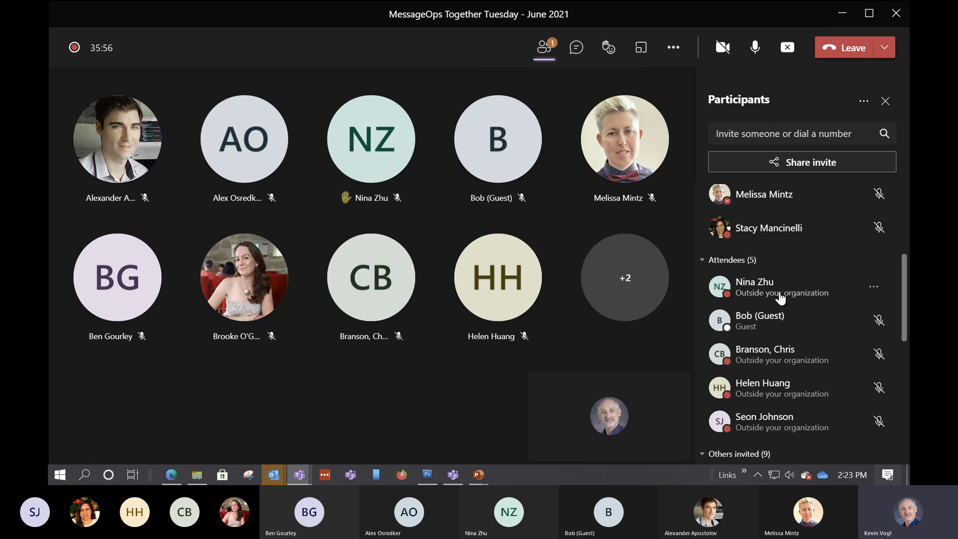
{"action": "left_click", "coordinate": [878, 289]}
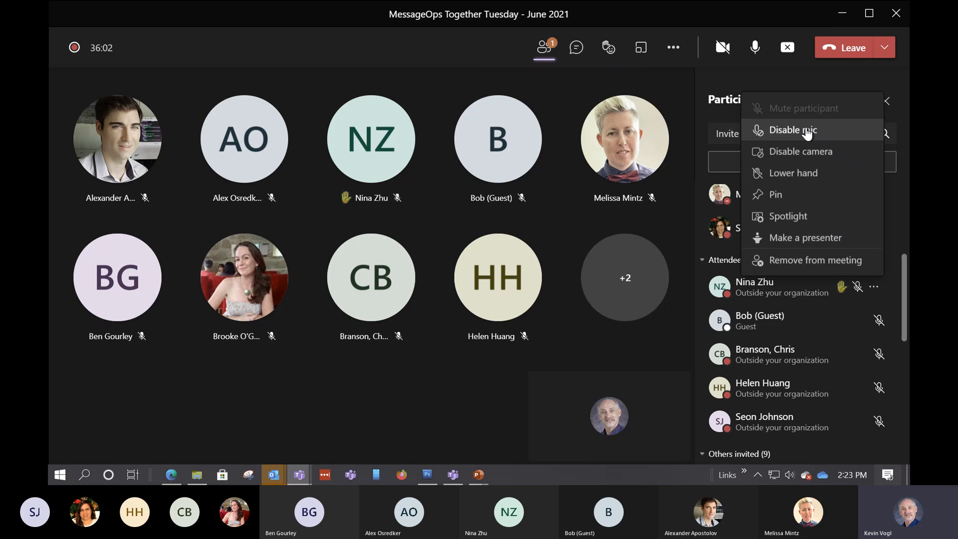
{"action": "left_click", "coordinate": [658, 344]}
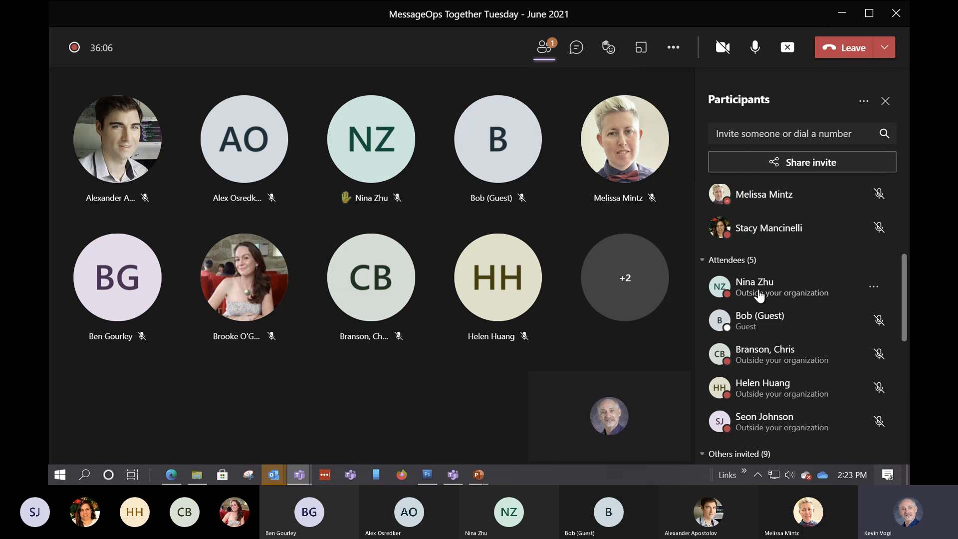
{"action": "left_click", "coordinate": [874, 287]}
{"action": "left_click", "coordinate": [779, 302]}
{"action": "scroll", "coordinate": [750, 262], "scroll_direction": "up", "scroll_amount": 3}
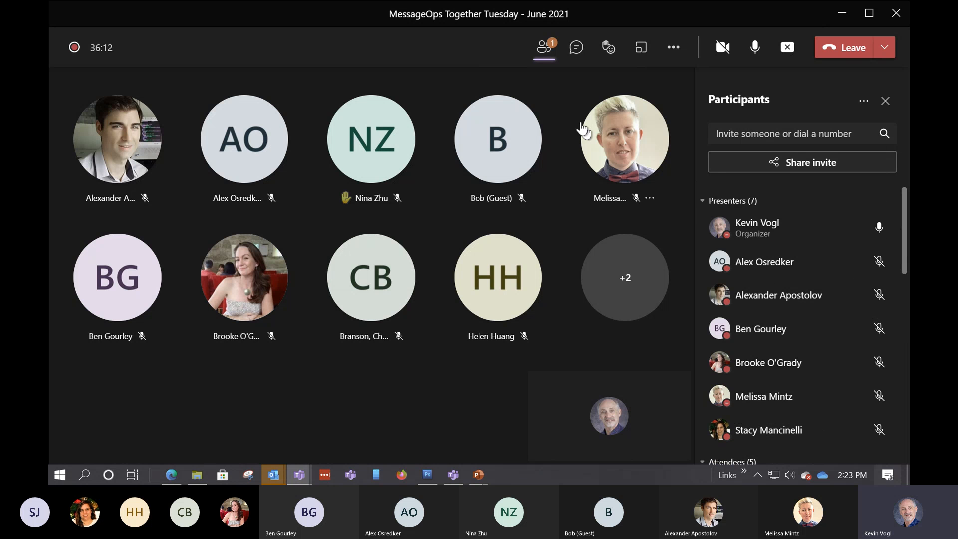
Open the meeting chat and end the meeting for everyone
{"action": "left_click", "coordinate": [577, 50]}
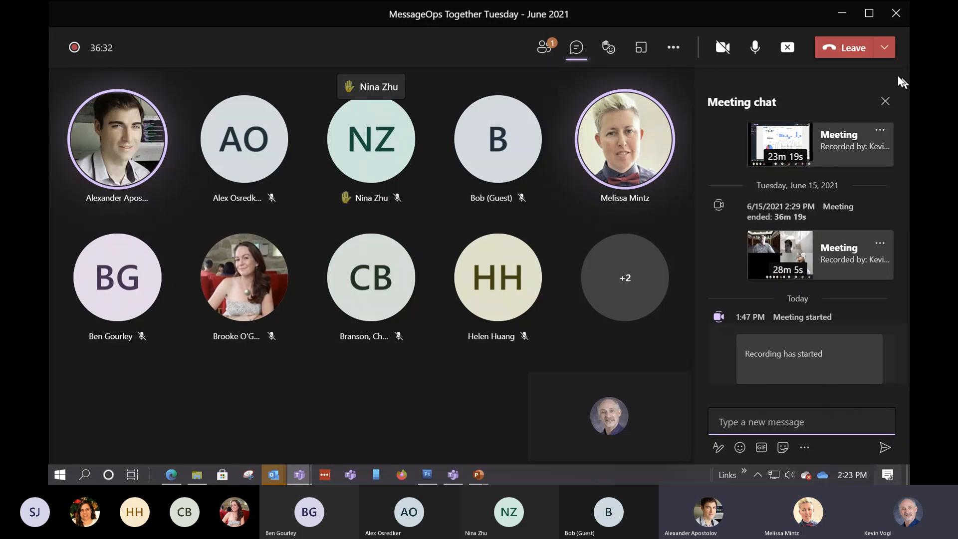
{"action": "left_click", "coordinate": [886, 49]}
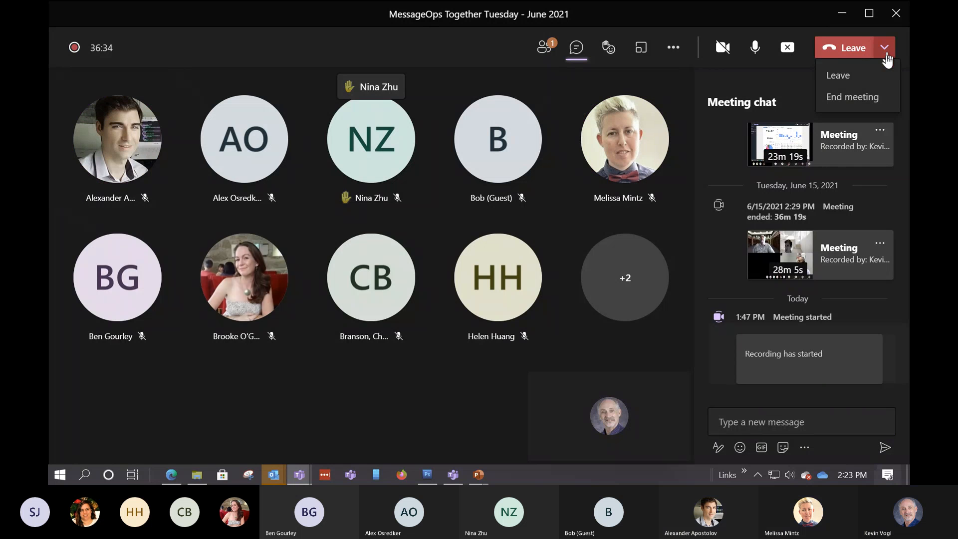
{"action": "left_click", "coordinate": [877, 97]}
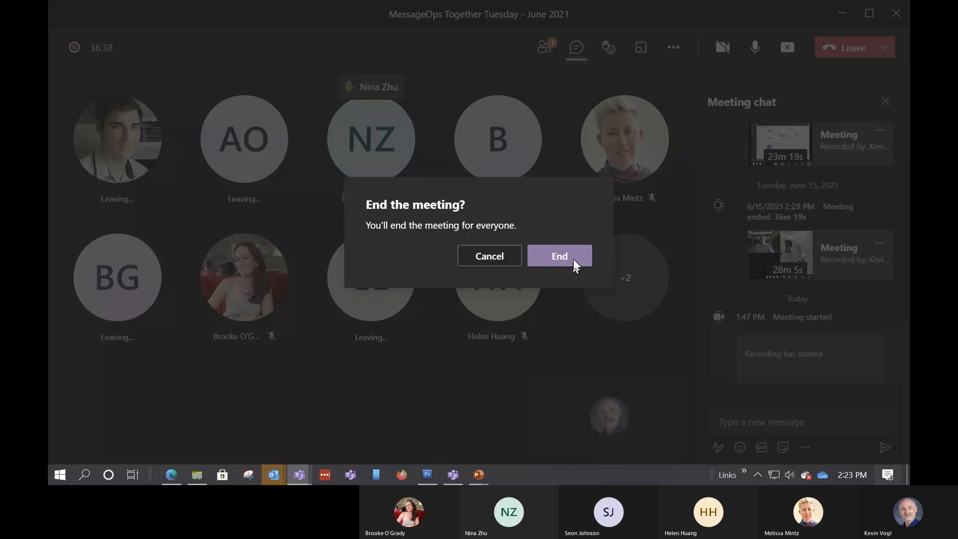